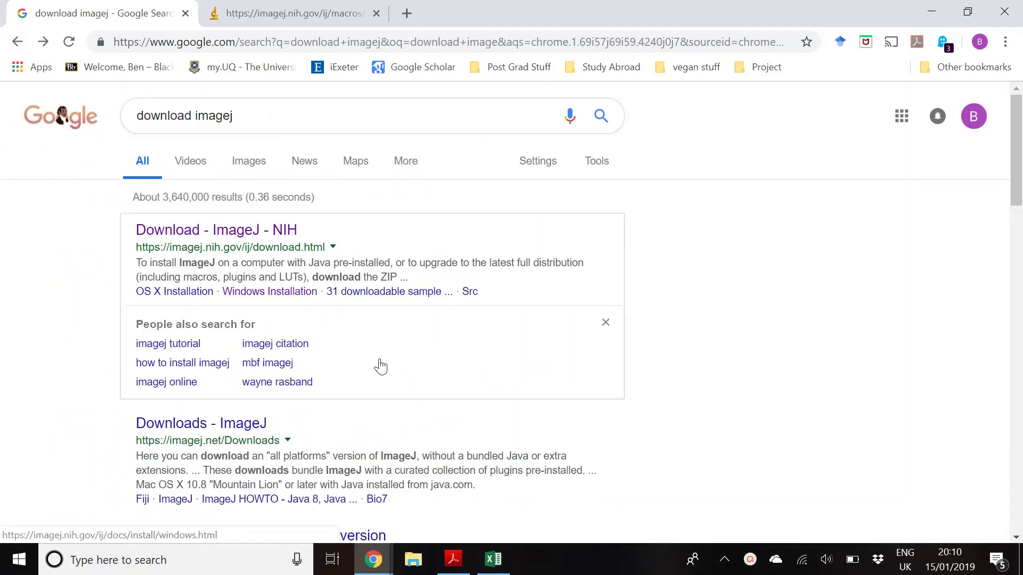
# Consult the walkthrough PDF's ImageJ download section and open the Click Coordinates Tool macro page from the Google results.
pyautogui.click(461, 559)
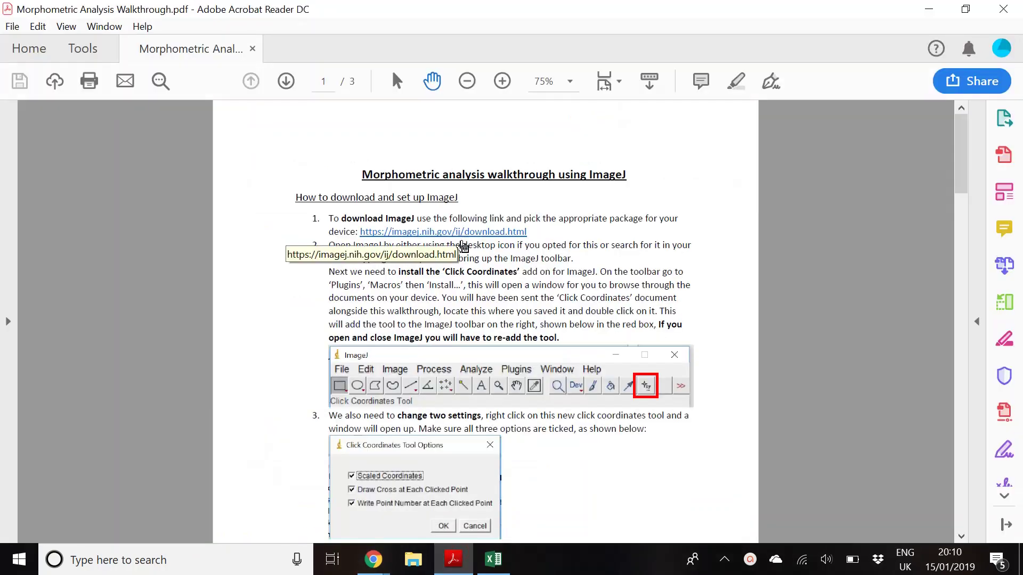
pyautogui.click(452, 567)
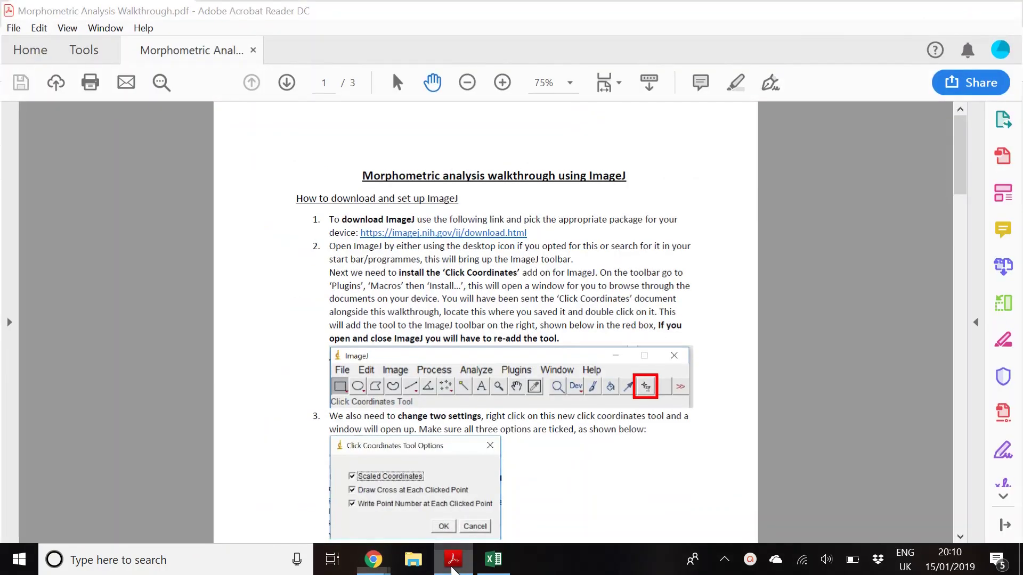
pyautogui.click(273, 6)
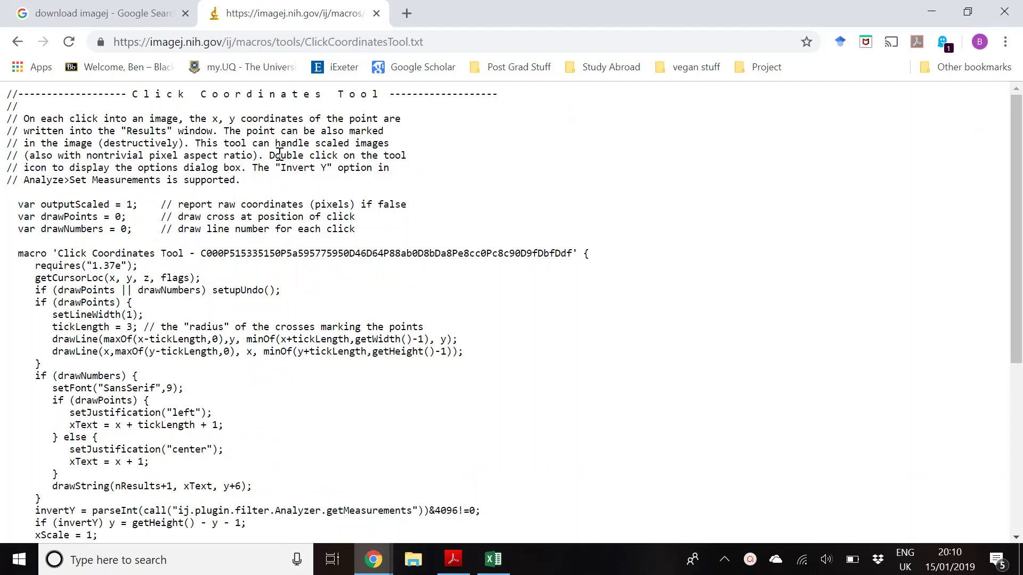
pyautogui.click(17, 41)
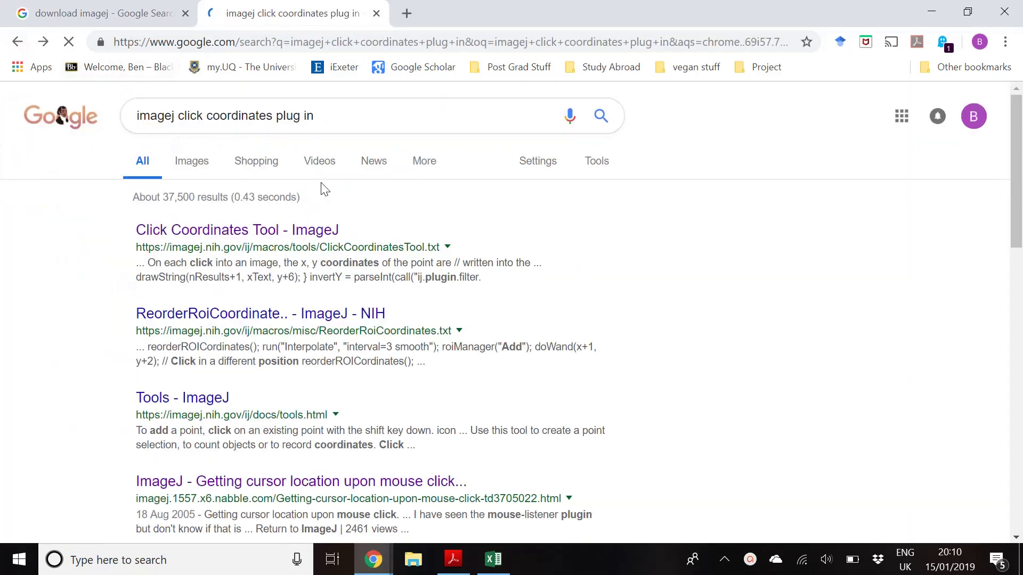
pyautogui.click(293, 230)
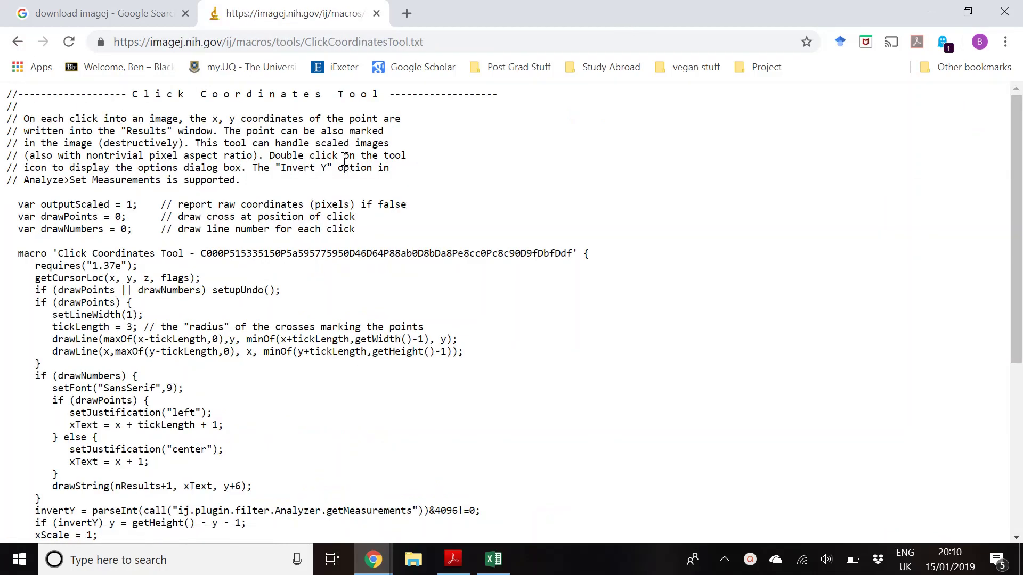
# Search Windows for "imagej", launch ImageJ and bring its window to the front.
pyautogui.click(207, 567)
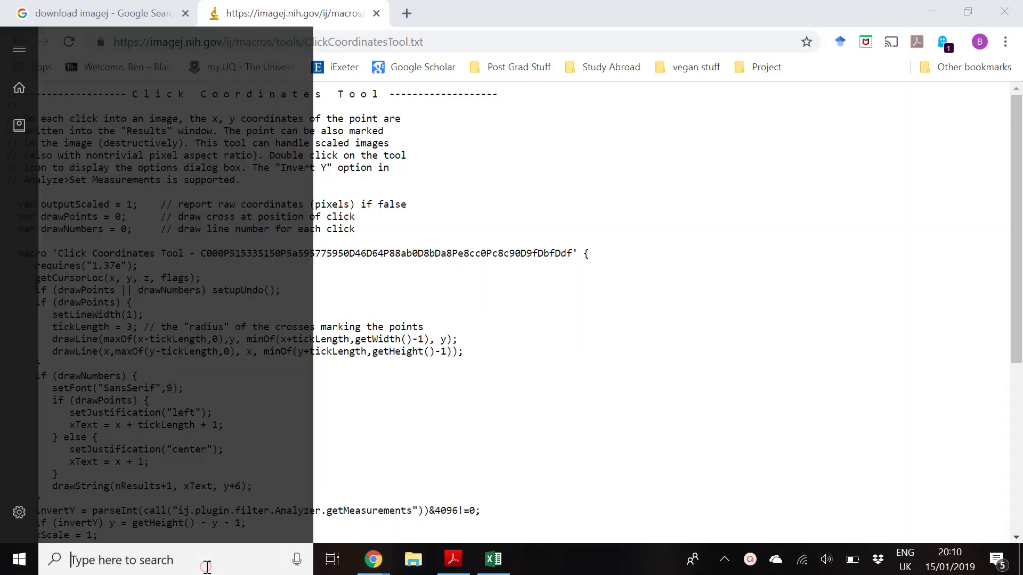
pyautogui.write('imagej')
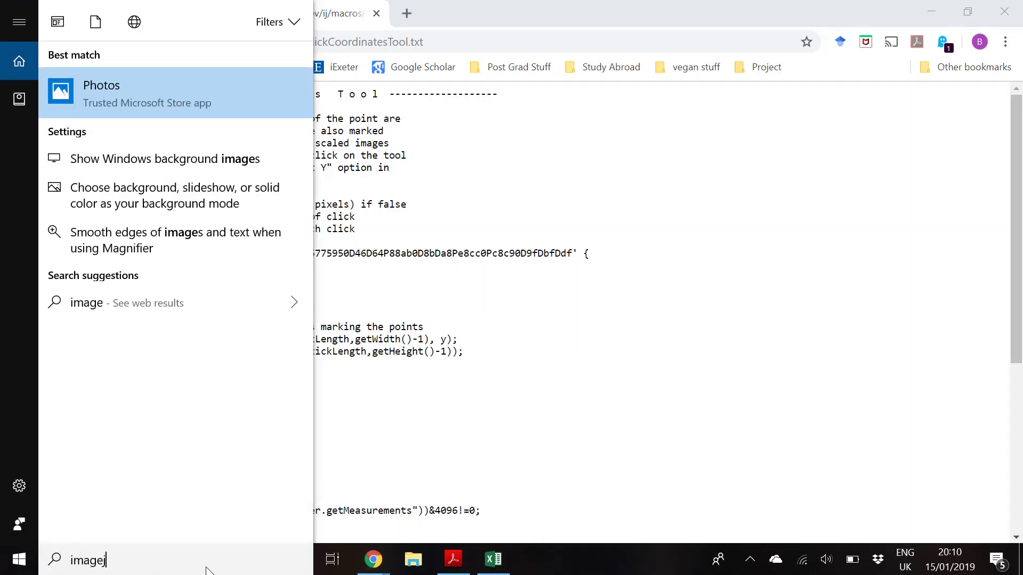
pyautogui.press('BackSpace')
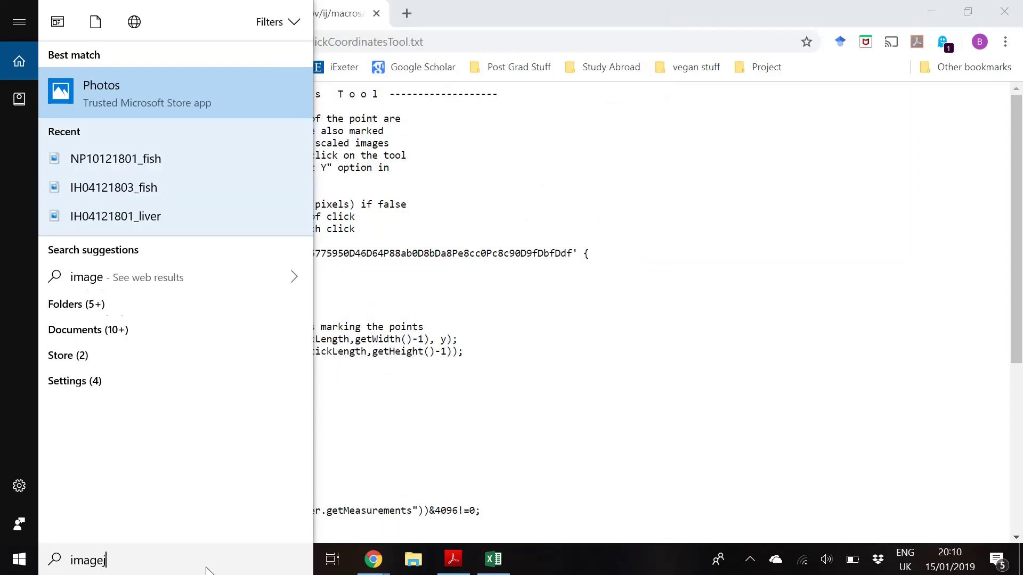
pyautogui.click(151, 115)
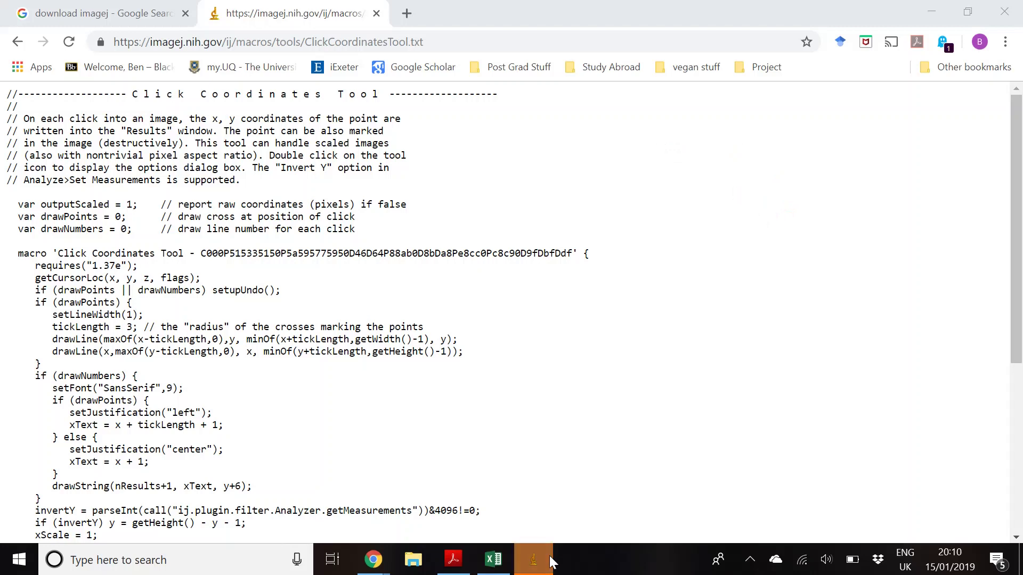
pyautogui.click(549, 556)
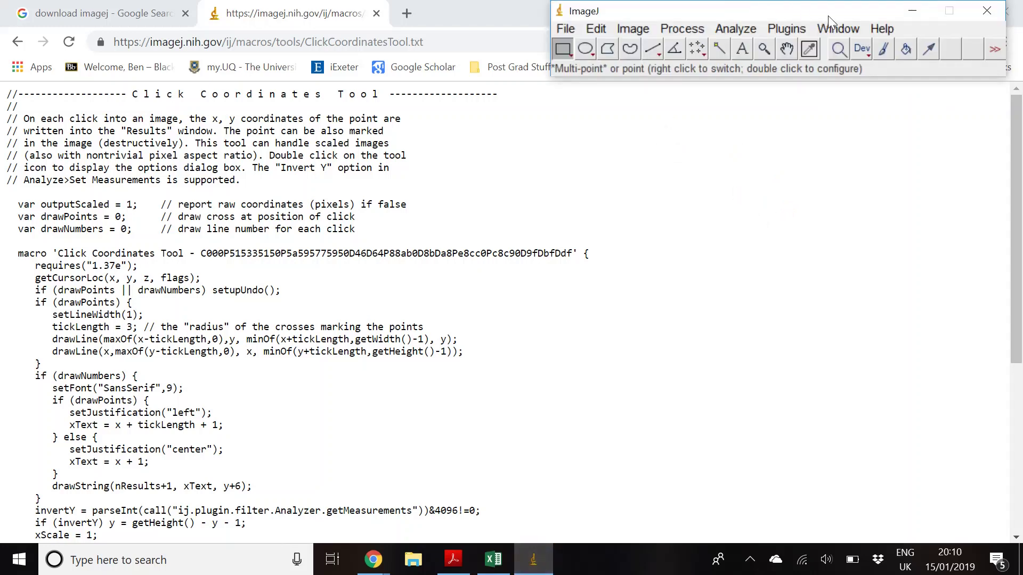
# Install the click_coordinates macro from the macros folder into ImageJ.
pyautogui.click(780, 31)
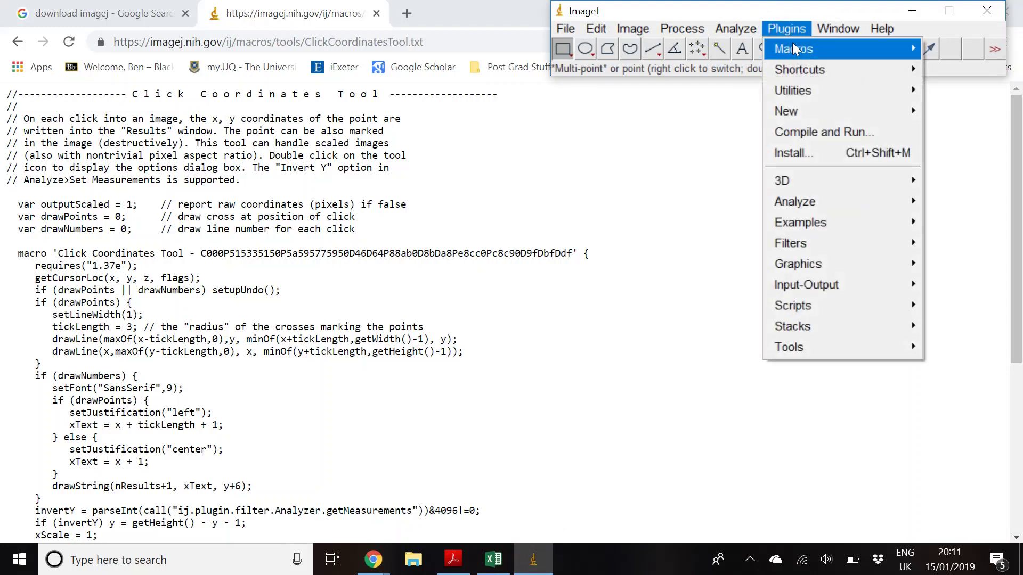
pyautogui.moveTo(794, 43)
pyautogui.click(716, 46)
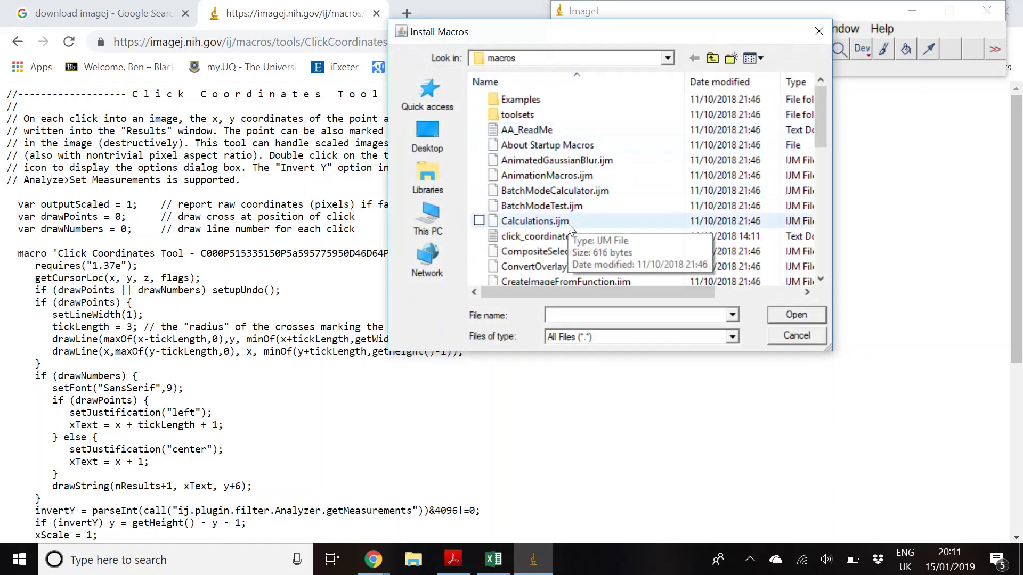
pyautogui.doubleClick(568, 235)
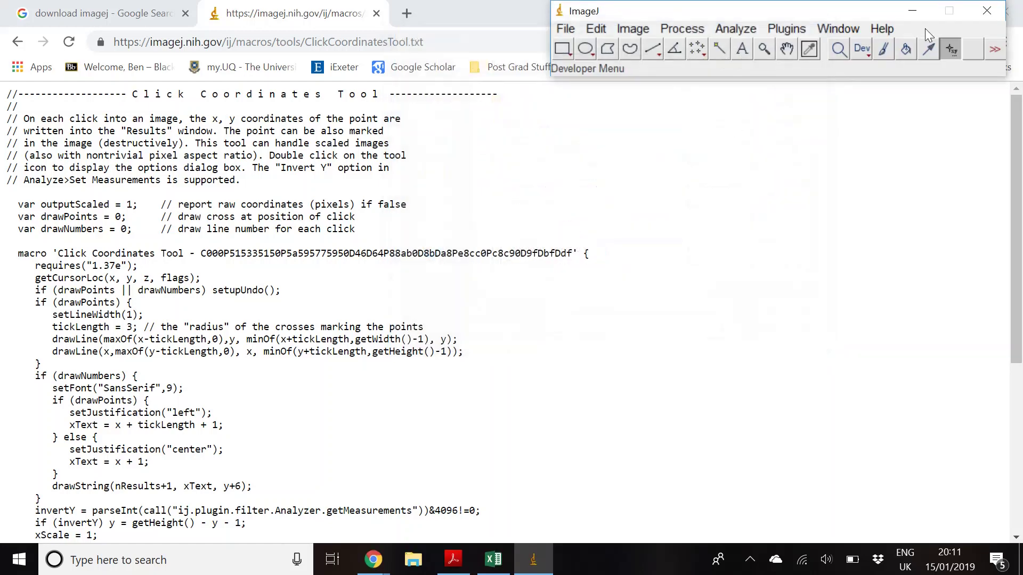
# Enable Draw Cross and Write Point Number at Each Clicked Point in the Click Coordinates Tool options.
pyautogui.doubleClick(948, 47)
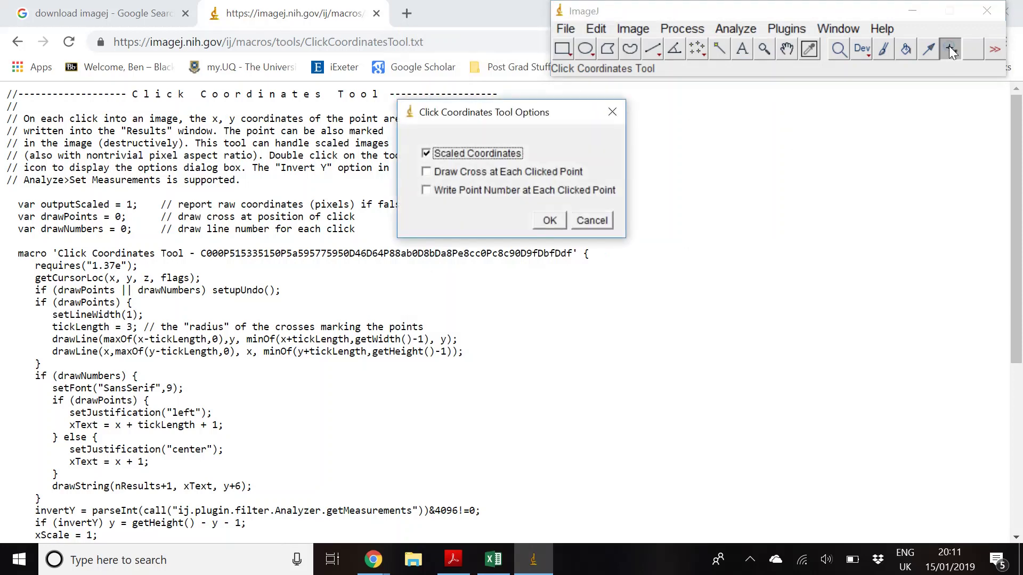
pyautogui.click(426, 171)
pyautogui.click(426, 190)
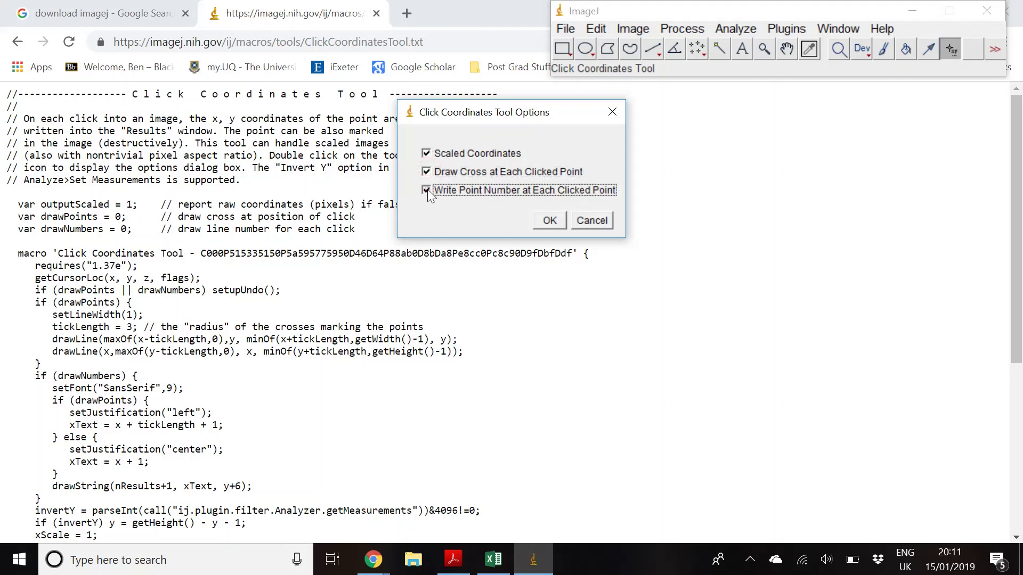
pyautogui.click(549, 220)
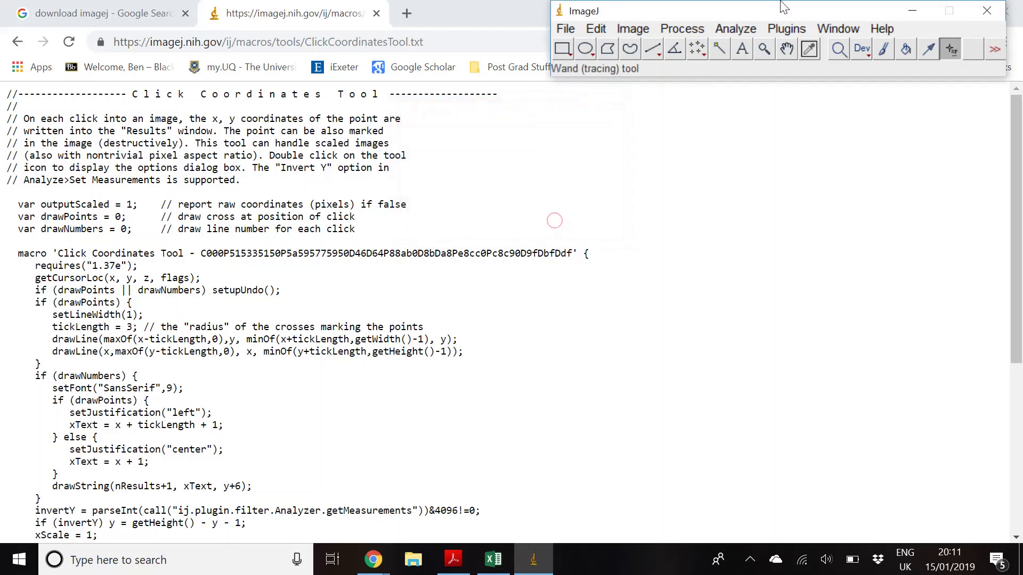
# Open the image BW14121802_fish from the Fish ARC Images folder.
pyautogui.click(572, 30)
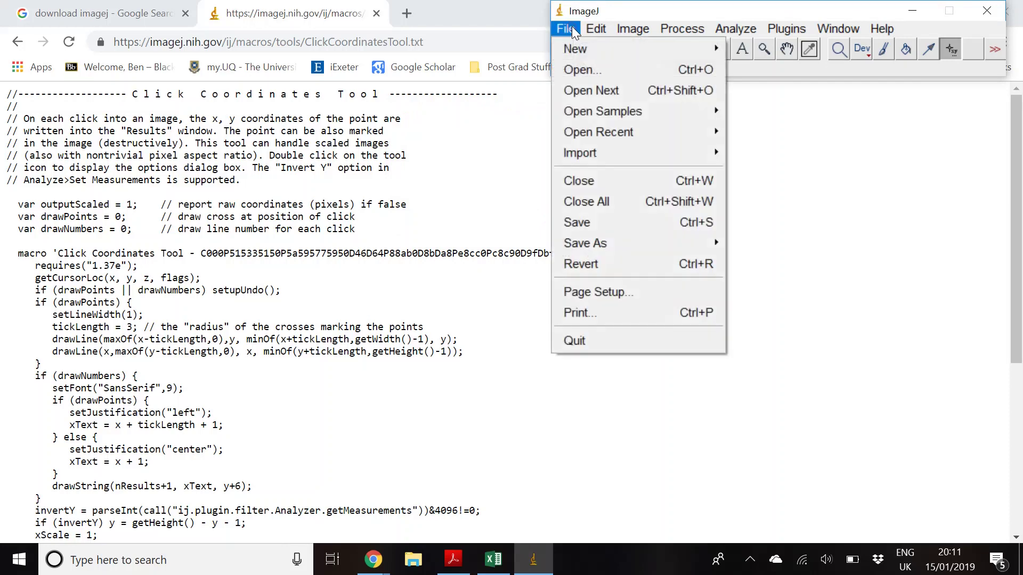
pyautogui.click(577, 66)
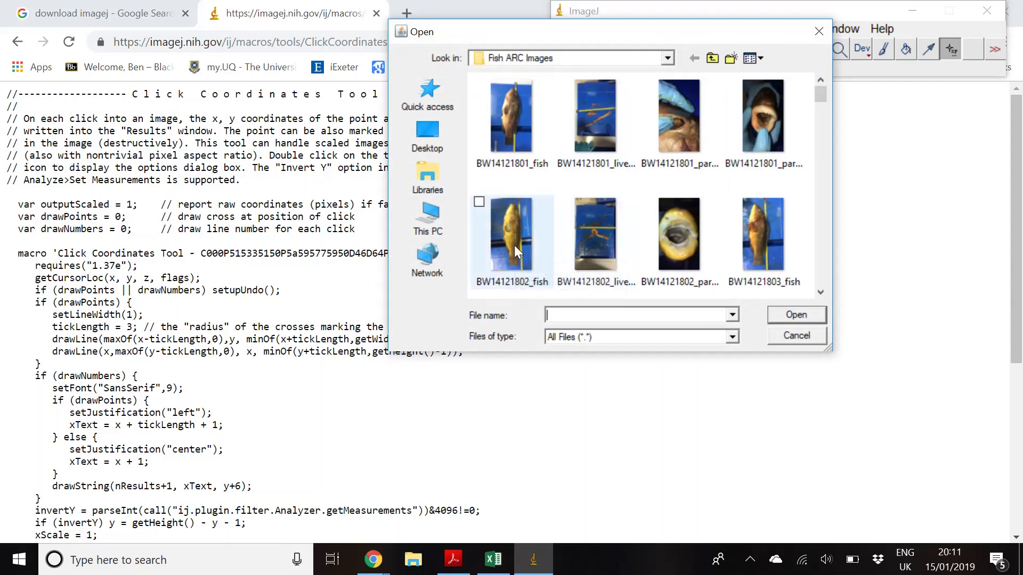
pyautogui.doubleClick(515, 248)
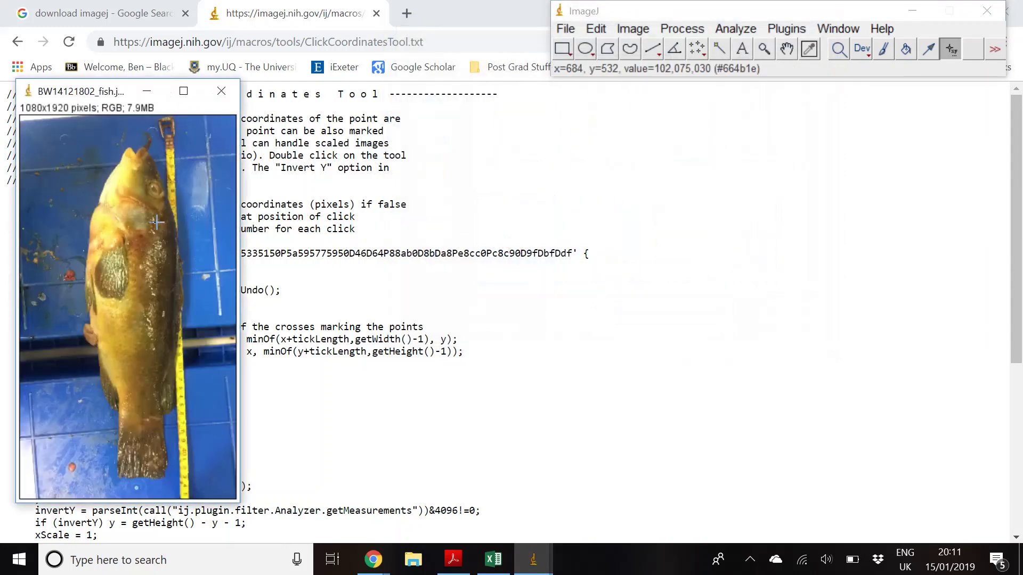
# Rotate the fish image 90 degrees left and move its window so the whole image is in view.
pyautogui.click(640, 30)
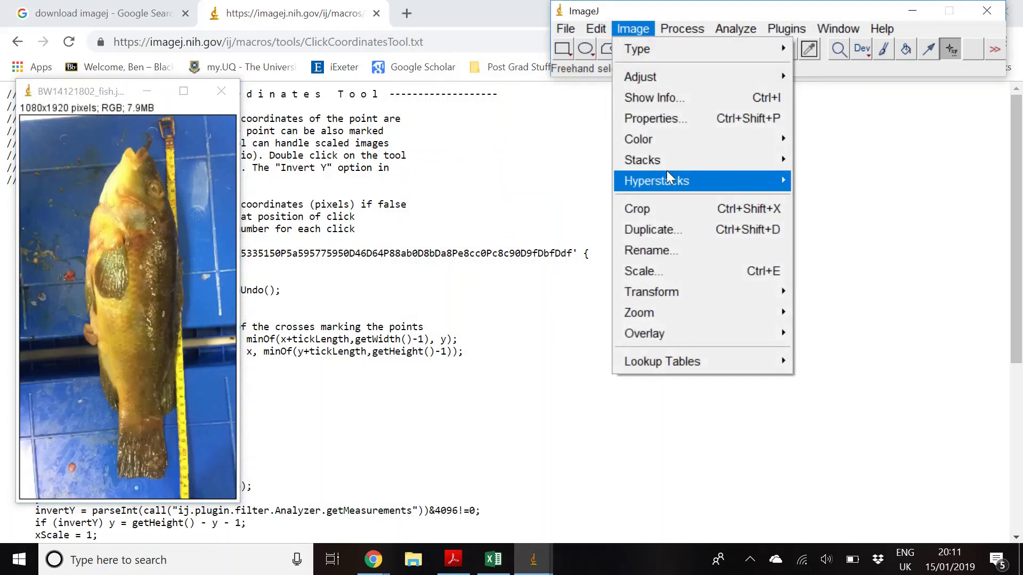
pyautogui.moveTo(681, 290)
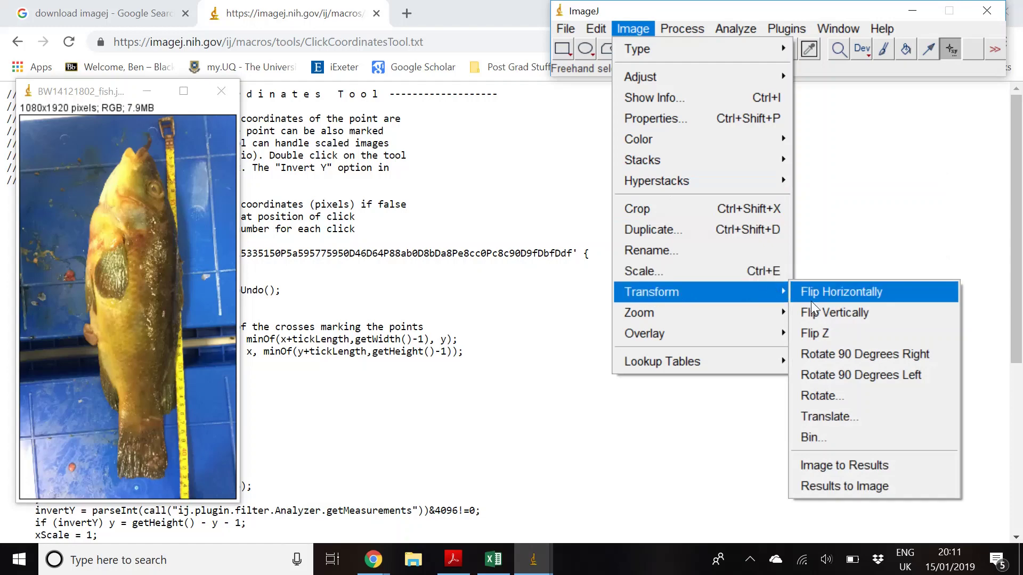
pyautogui.click(836, 374)
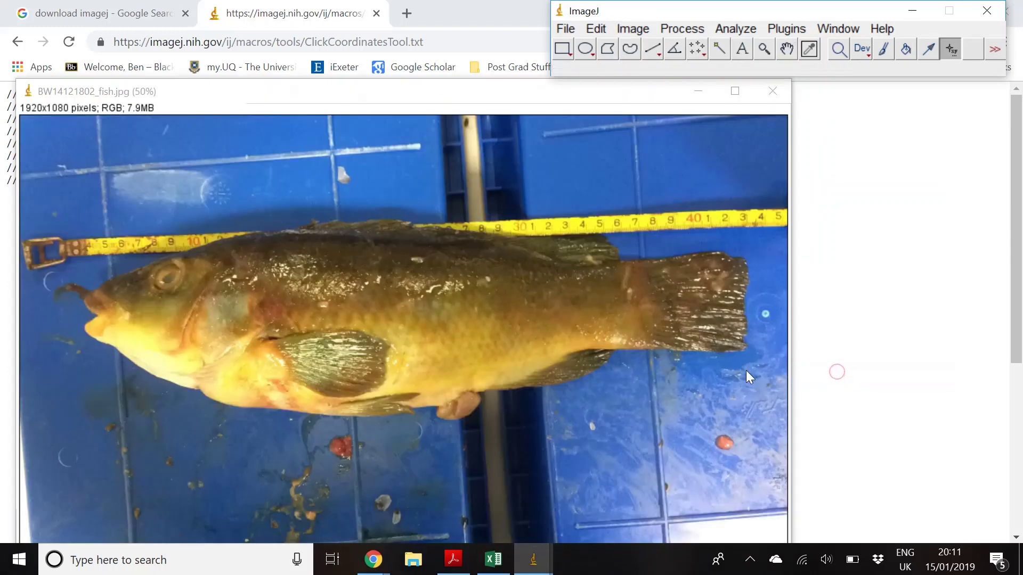
pyautogui.moveTo(492, 97); pyautogui.dragTo(595, 86)
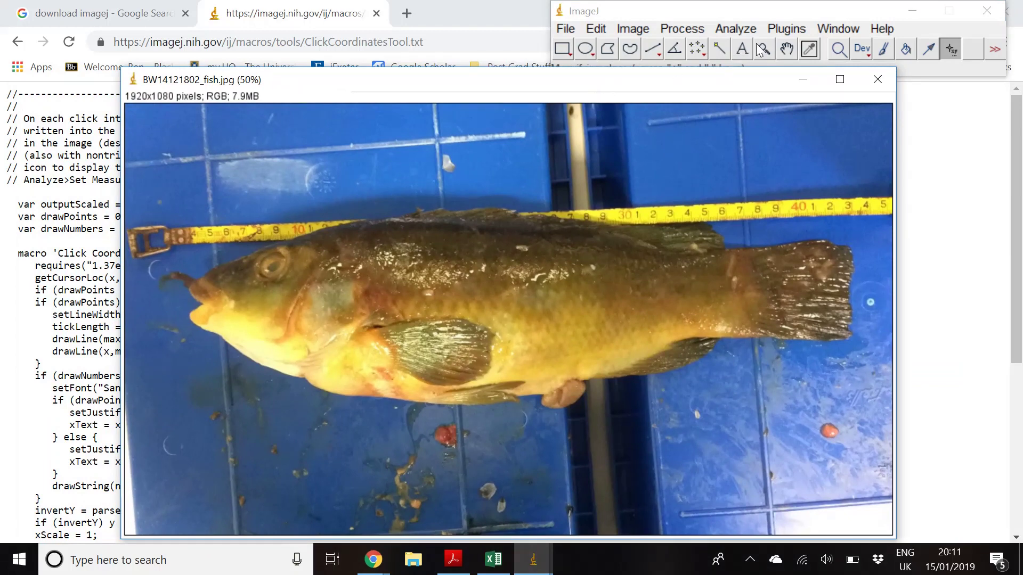
# Examine the fish and tape measure up close at 75% and 100% zoom, panning along the tape, and return to 50%.
pyautogui.press('+')
pyautogui.press('+')
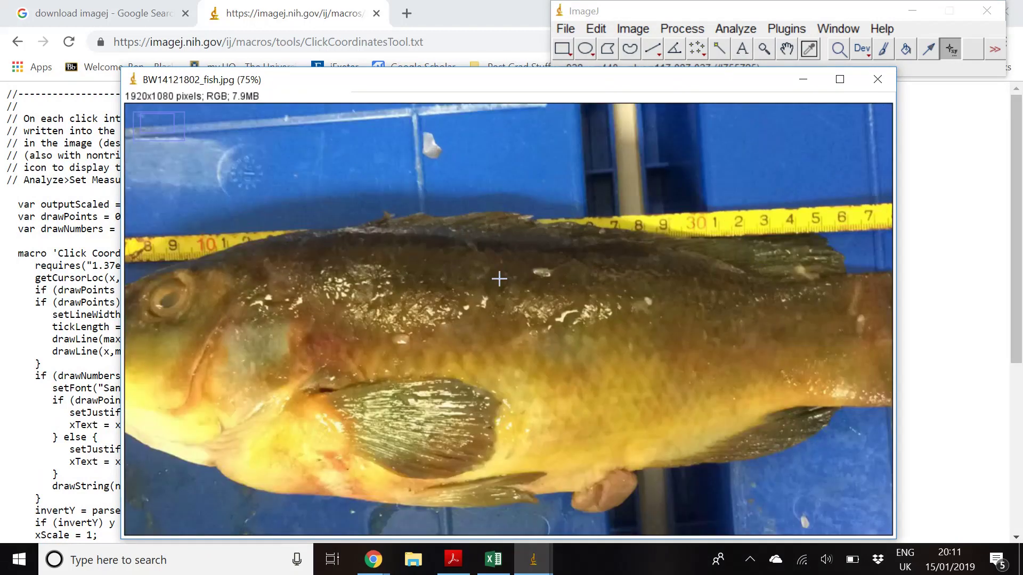
pyautogui.press('-')
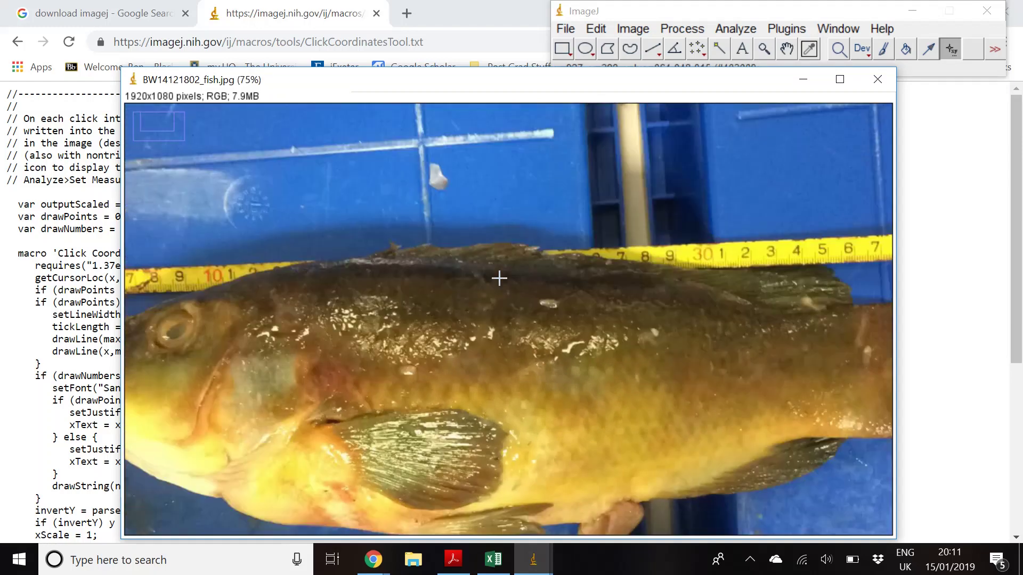
pyautogui.press('+')
pyautogui.click(787, 46)
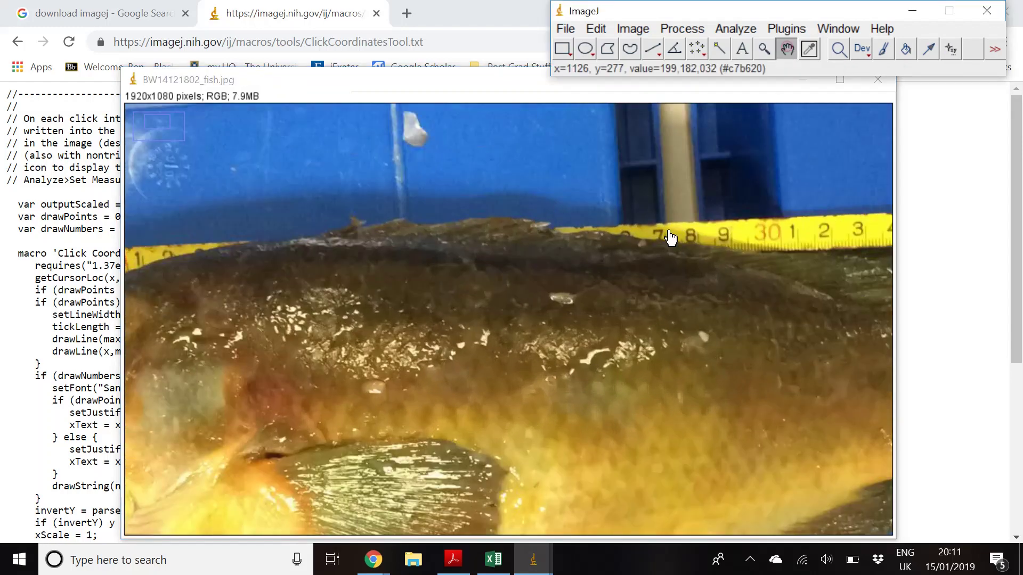
pyautogui.moveTo(669, 233); pyautogui.dragTo(549, 264)
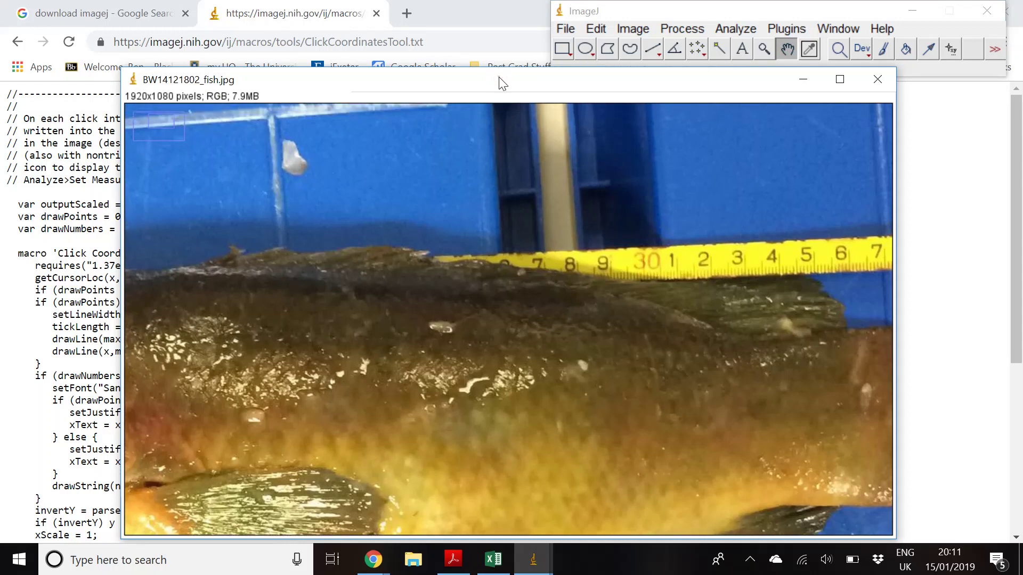
pyautogui.moveTo(498, 77); pyautogui.dragTo(489, 92)
pyautogui.scroll(-3, 445, 298)
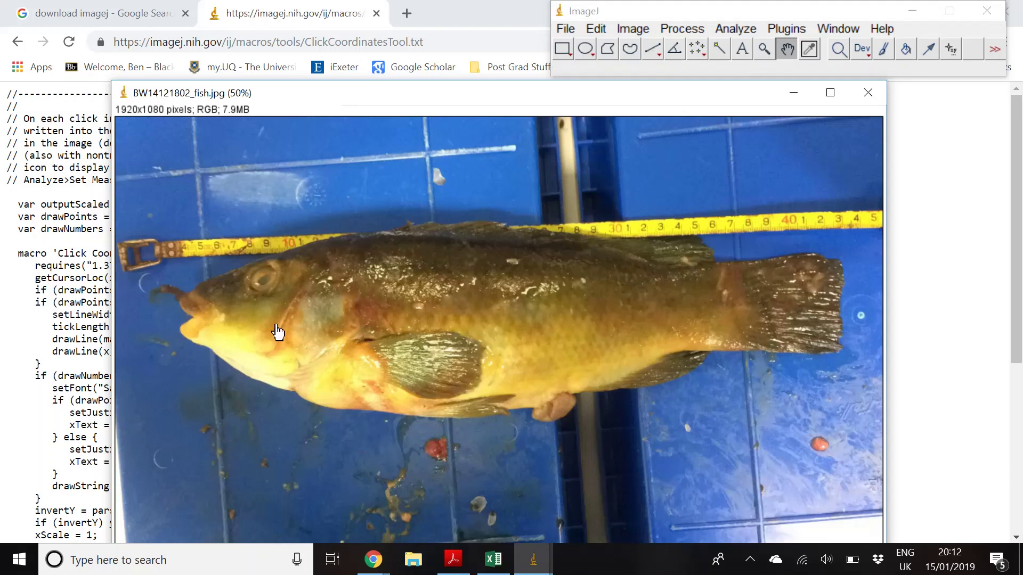
# Draw a straight line along the tape measure from the 5 to the 45 mark and set its scale to a known distance of 40 cm.
pyautogui.click(652, 49)
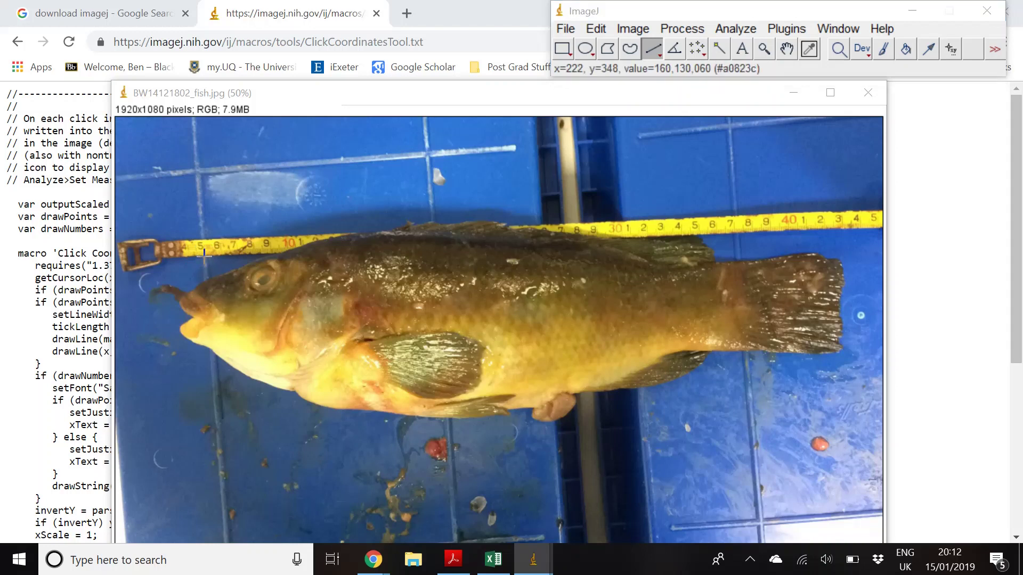
pyautogui.moveTo(204, 256); pyautogui.dragTo(877, 228)
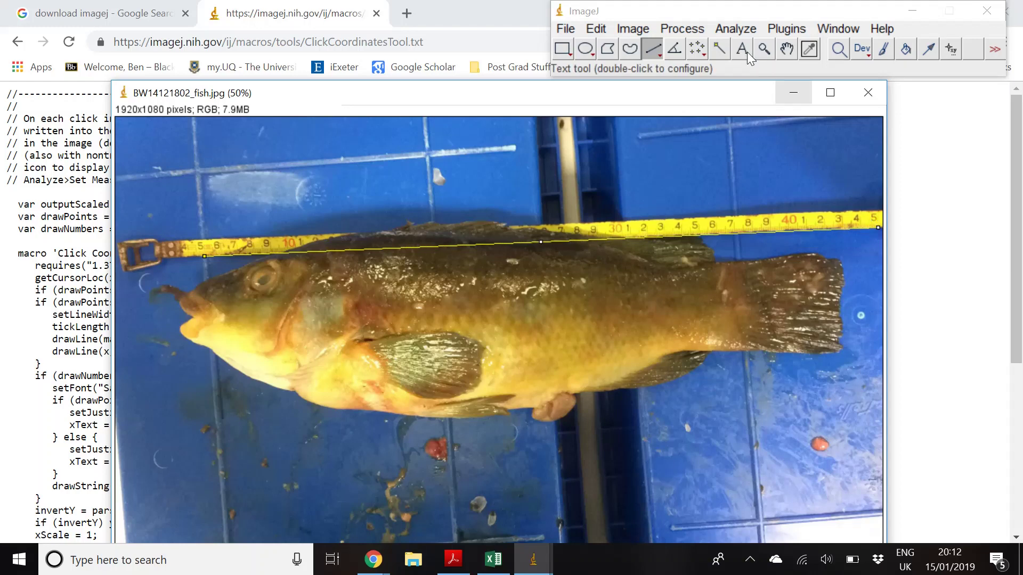
pyautogui.click(722, 27)
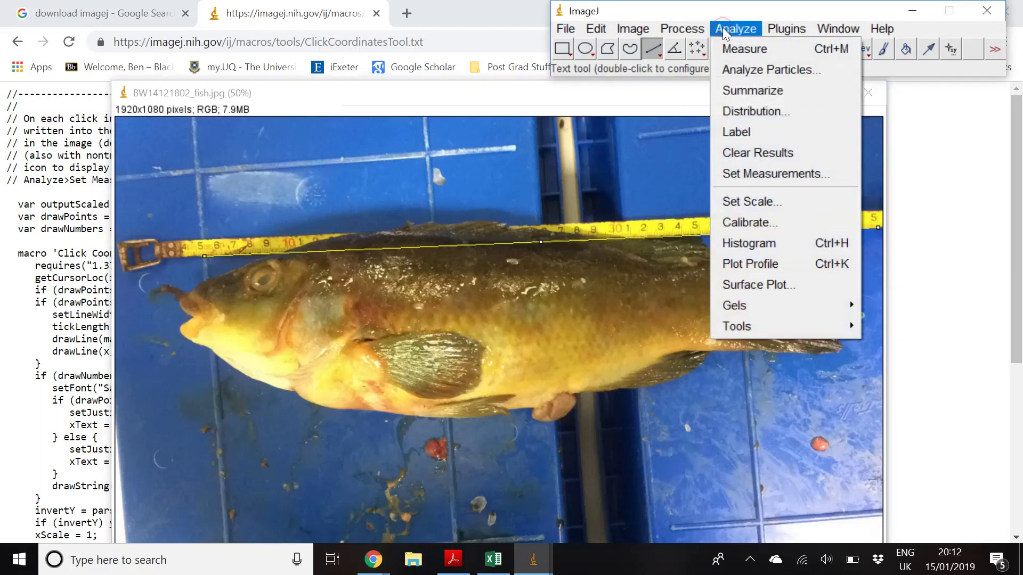
pyautogui.click(751, 200)
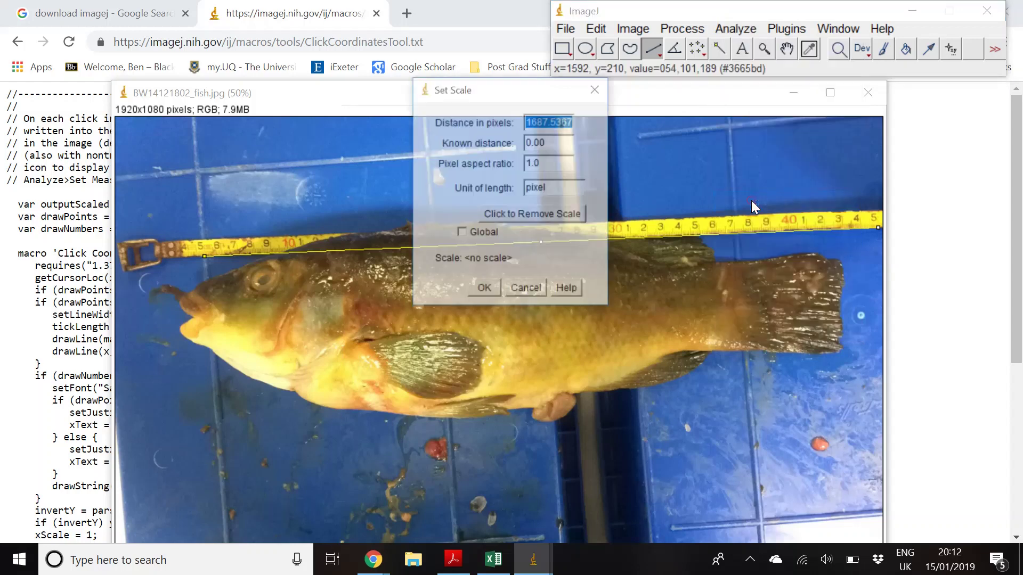
pyautogui.click(556, 144)
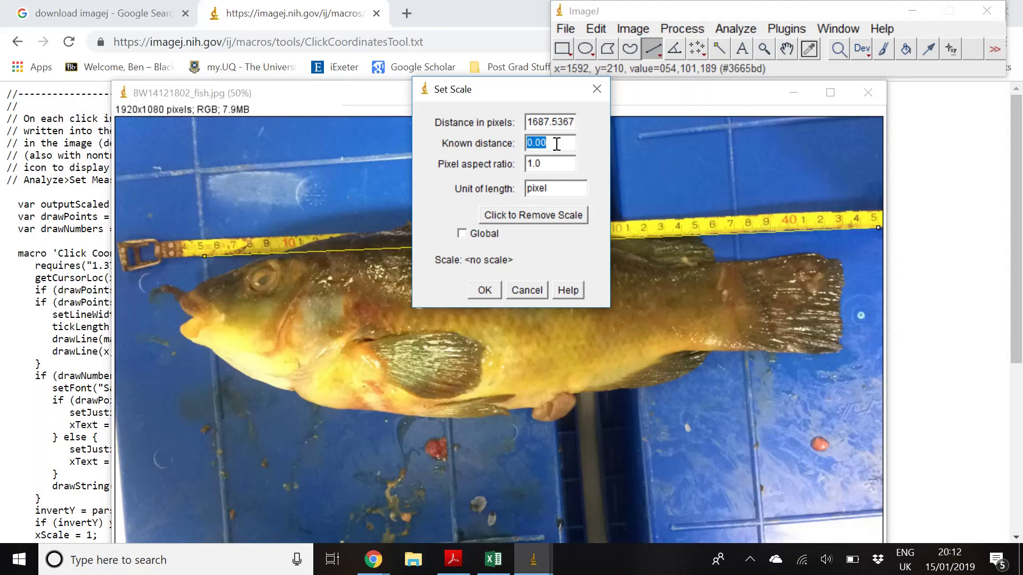
pyautogui.write('40')
pyautogui.moveTo(560, 190); pyautogui.dragTo(525, 193)
pyautogui.write('cm')
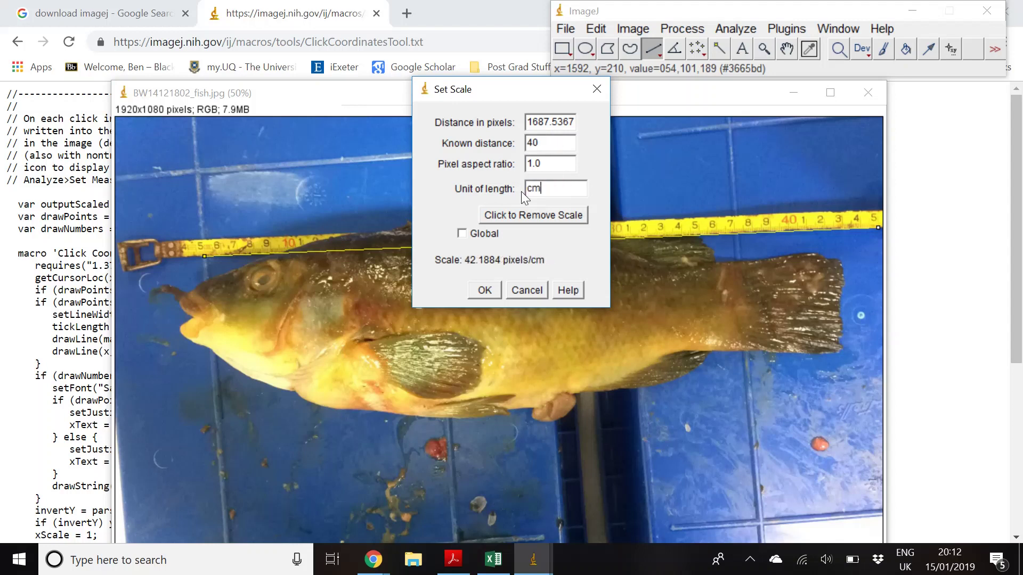
pyautogui.click(494, 287)
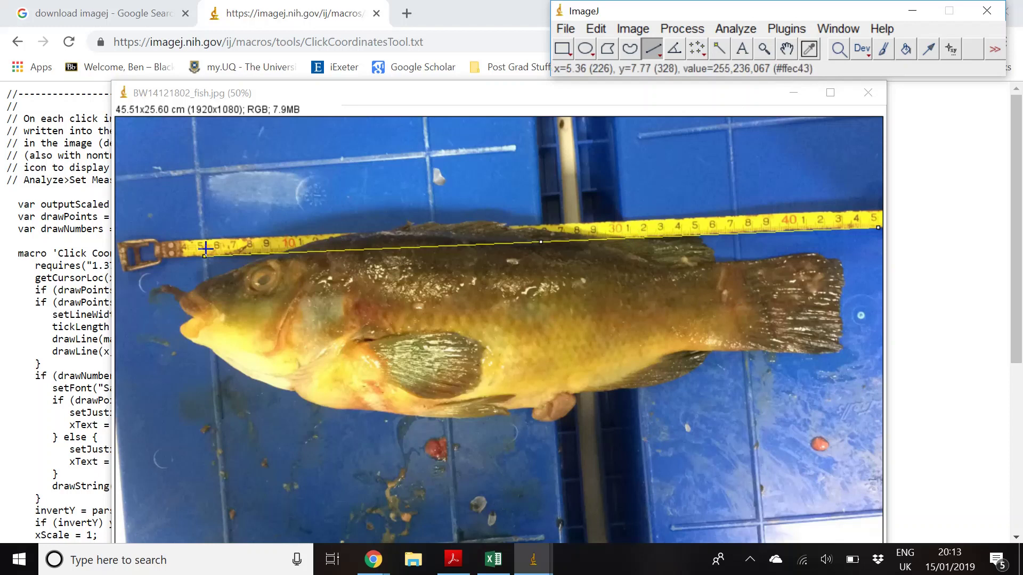
# Draw a straight line from the fish's top lip to the tail base and record 33.80 as BW14121802's Standard Length in Excel.
pyautogui.moveTo(179, 302)
pyautogui.mouseDown()
pyautogui.moveTo(745, 294)
pyautogui.moveTo(748, 304)
pyautogui.mouseUp()
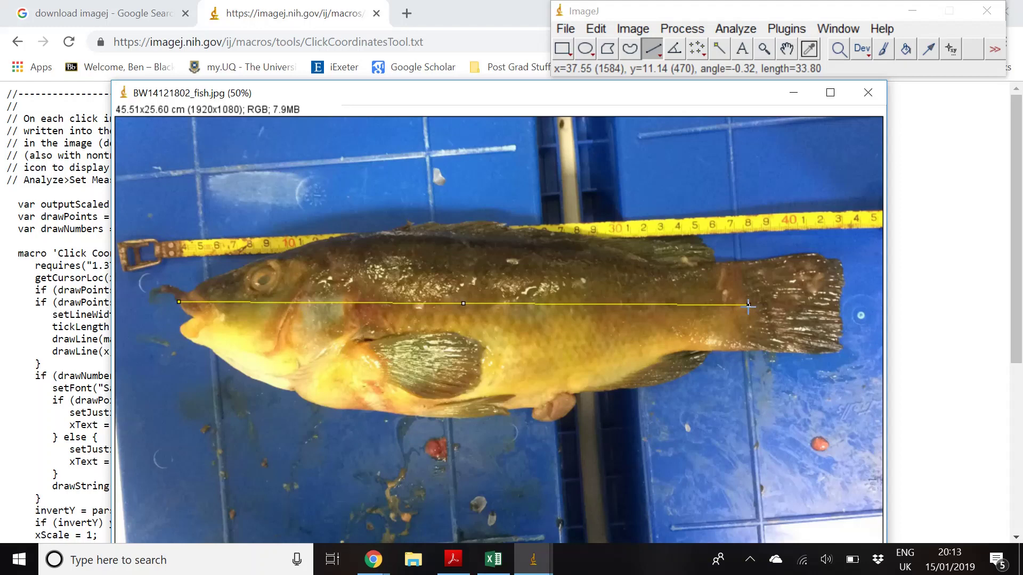
pyautogui.moveTo(748, 305); pyautogui.dragTo(749, 305)
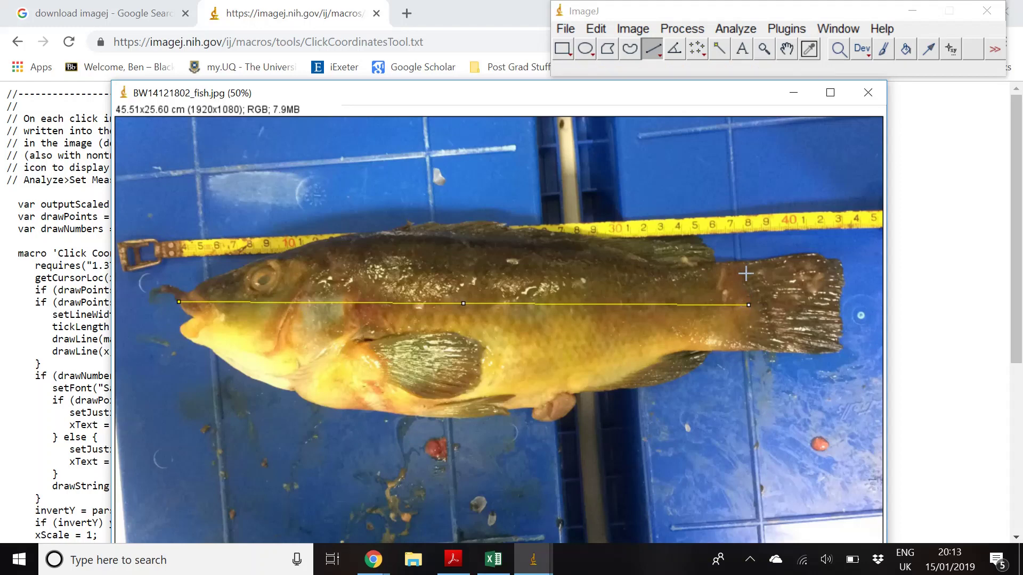
pyautogui.click(493, 559)
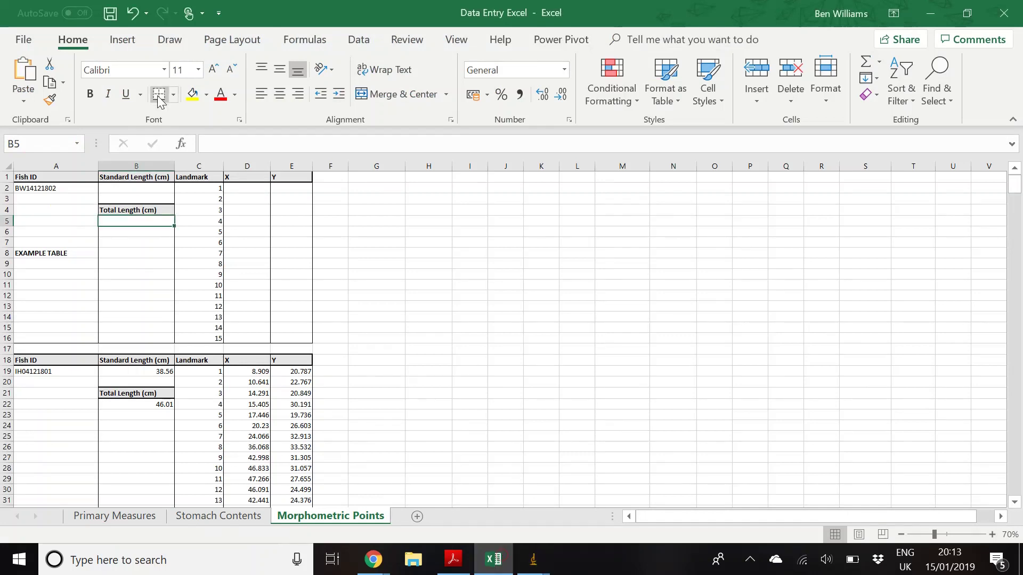
pyautogui.click(130, 188)
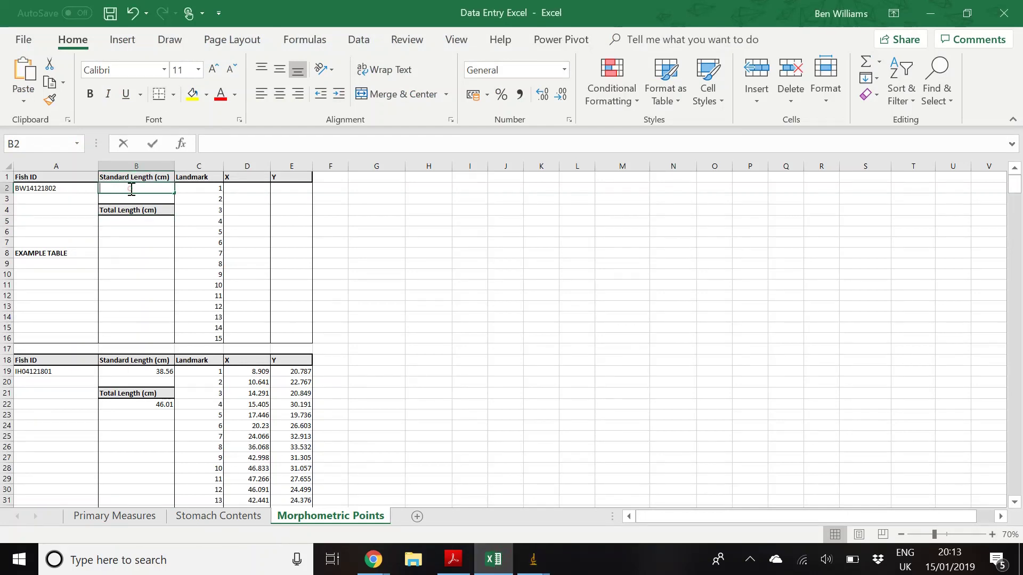
pyautogui.write('33')
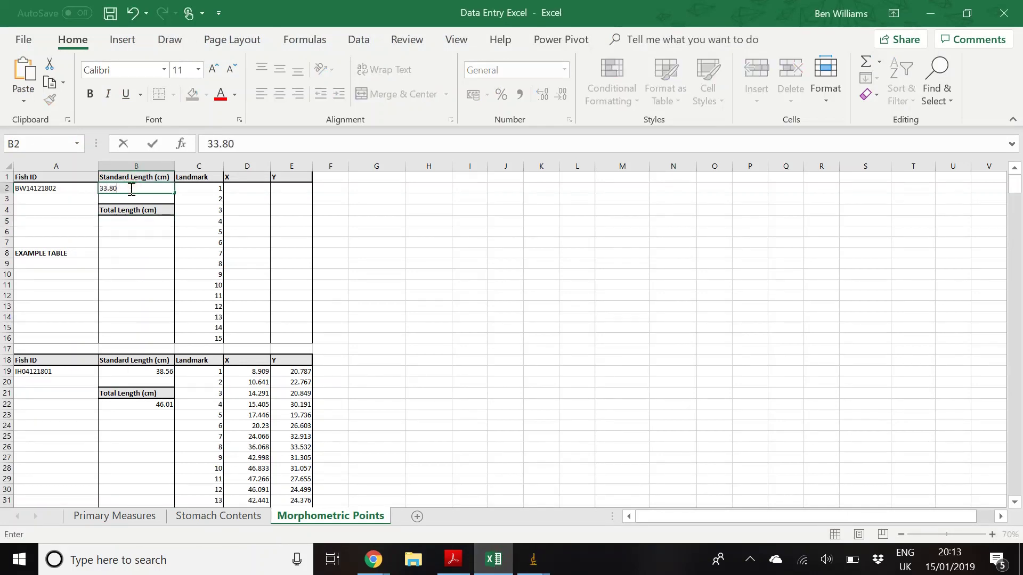
pyautogui.write('.80')
pyautogui.click(42, 190)
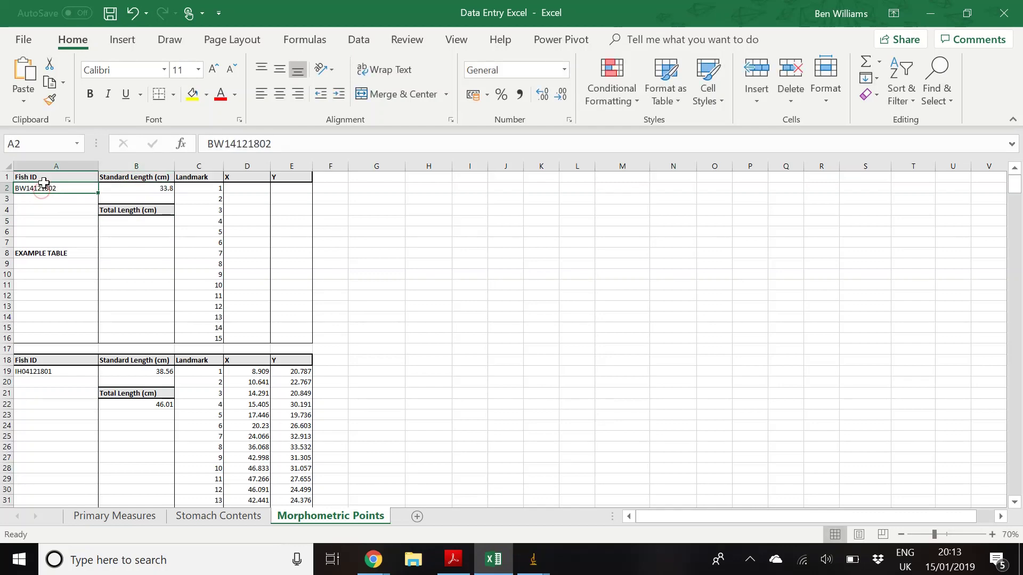
# Return to the fish image in ImageJ and draw a straight line from the top lip to the end of the tail fin.
pyautogui.moveTo(532, 559)
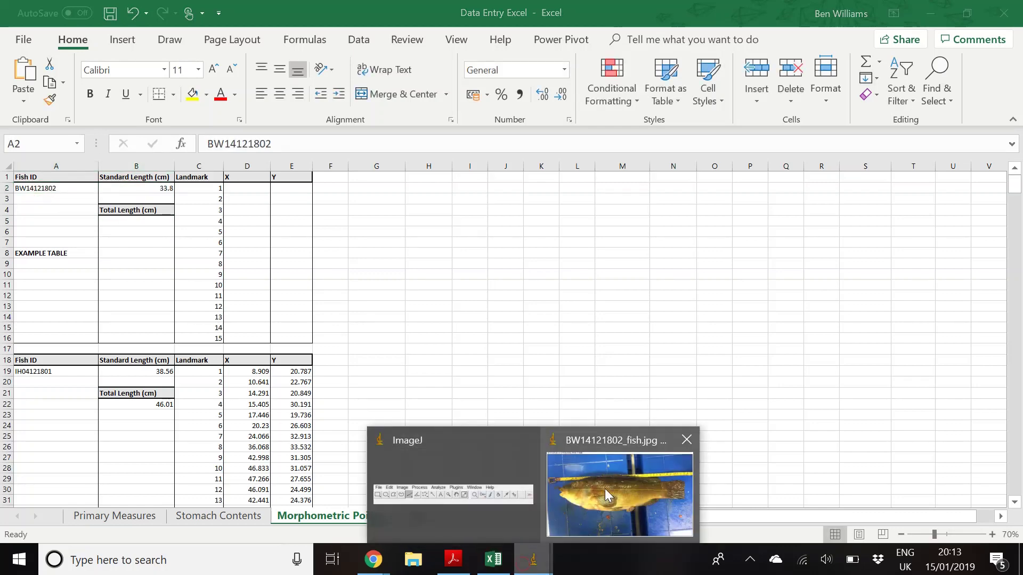
pyautogui.moveTo(605, 490)
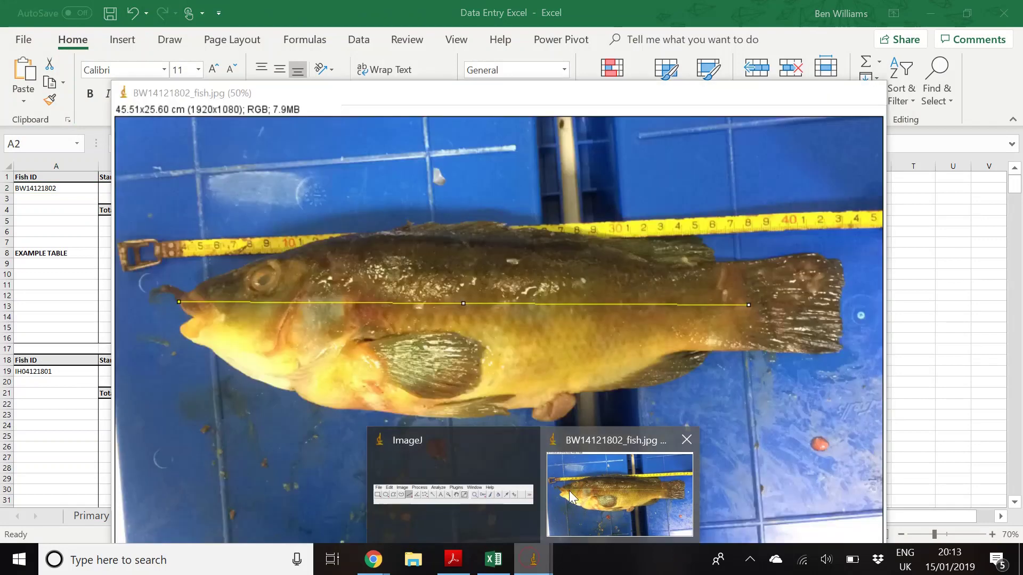
pyautogui.click(569, 495)
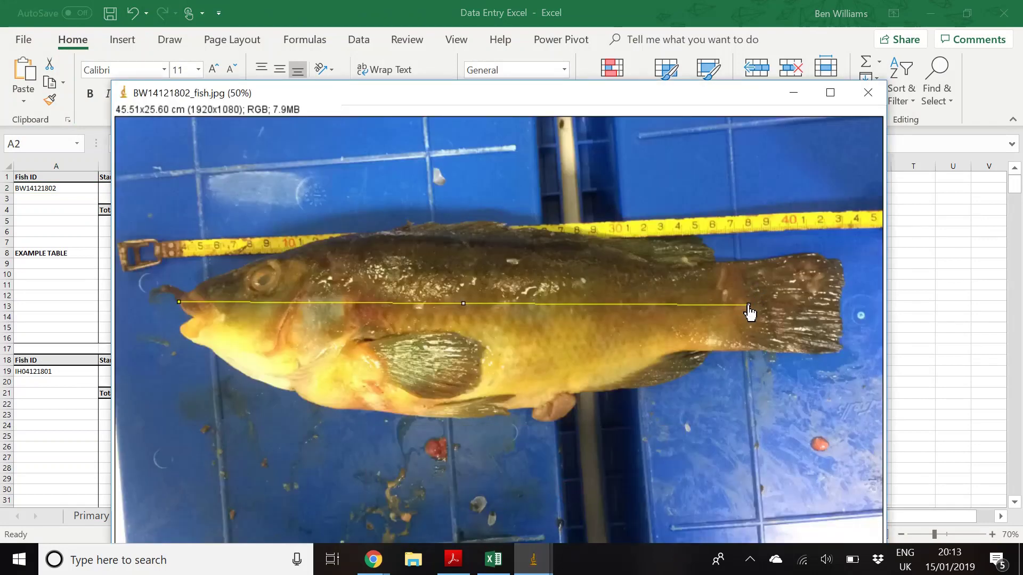
pyautogui.moveTo(748, 306); pyautogui.dragTo(839, 306)
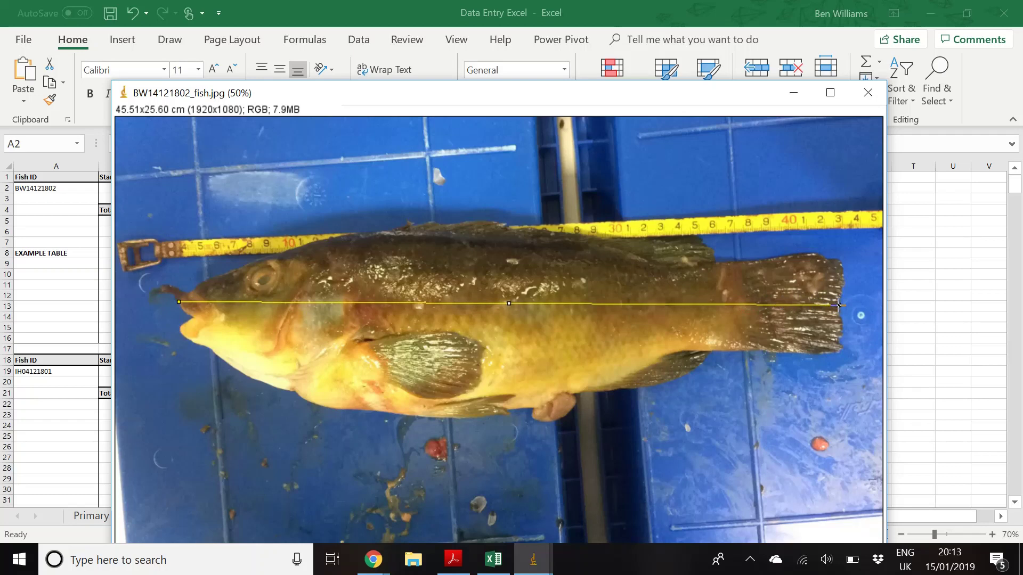
pyautogui.moveTo(532, 559)
pyautogui.click(516, 520)
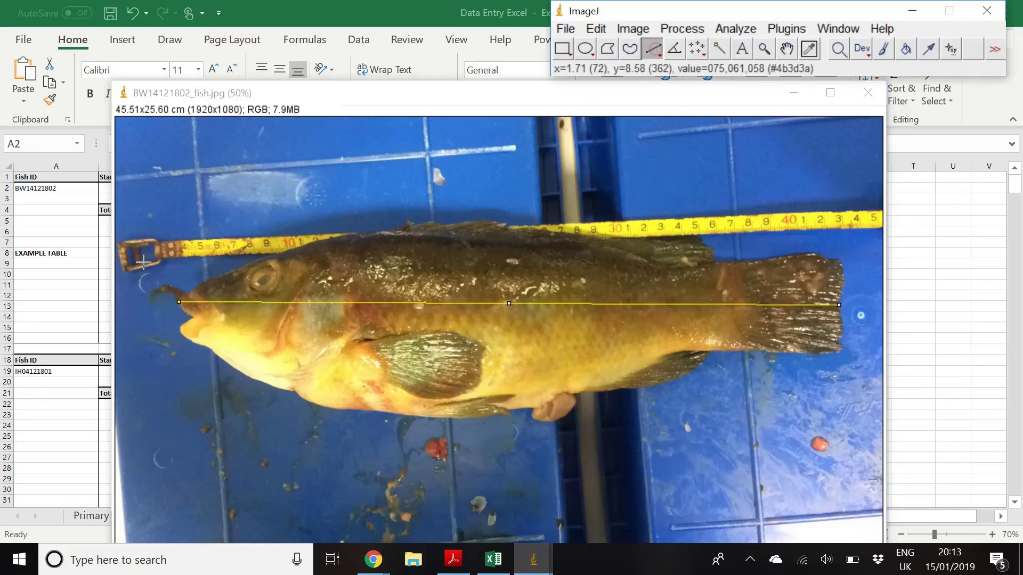
pyautogui.click(187, 260)
pyautogui.moveTo(178, 303)
pyautogui.mouseDown()
pyautogui.moveTo(691, 290)
pyautogui.moveTo(839, 308)
pyautogui.mouseUp()
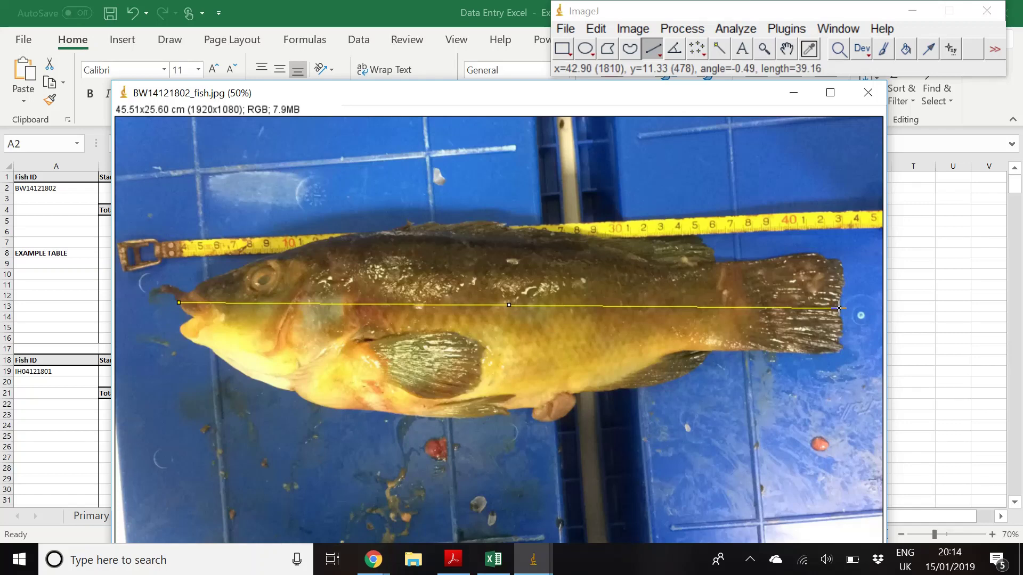
# Enter 39.16 as the Total Length of fish BW14121802 in cell B5 of the Excel sheet.
pyautogui.click(101, 250)
pyautogui.doubleClick(137, 223)
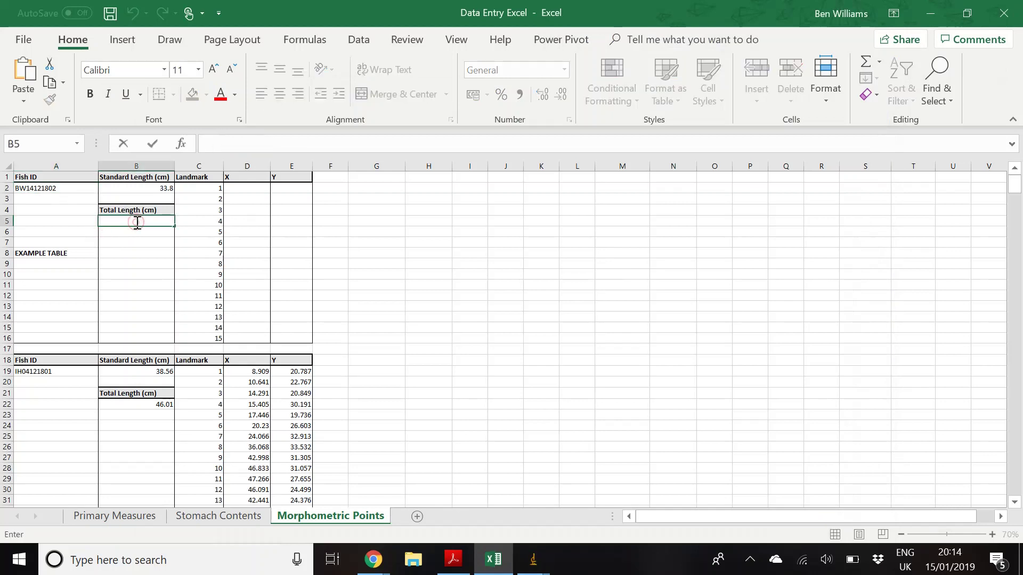
pyautogui.write('39.16')
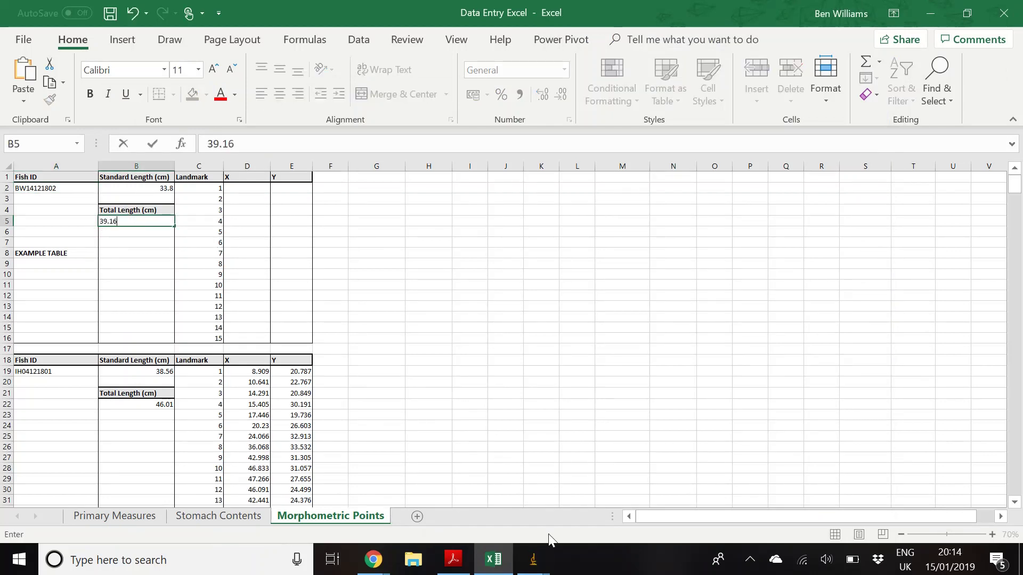
# Activate the Click Coordinates tool in ImageJ and consult the numbered morphometric points in the walkthrough PDF.
pyautogui.click(505, 551)
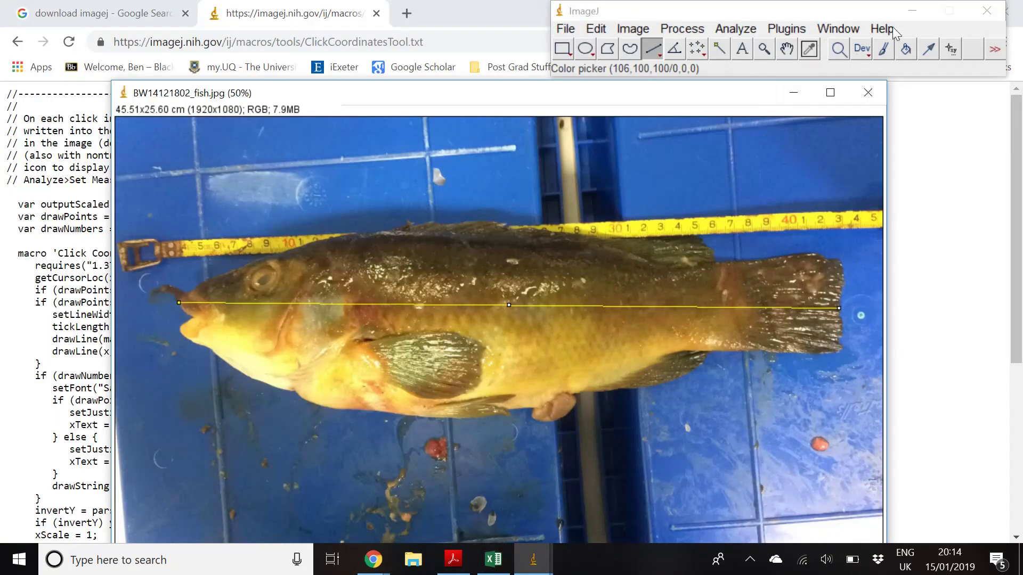
pyautogui.click(948, 45)
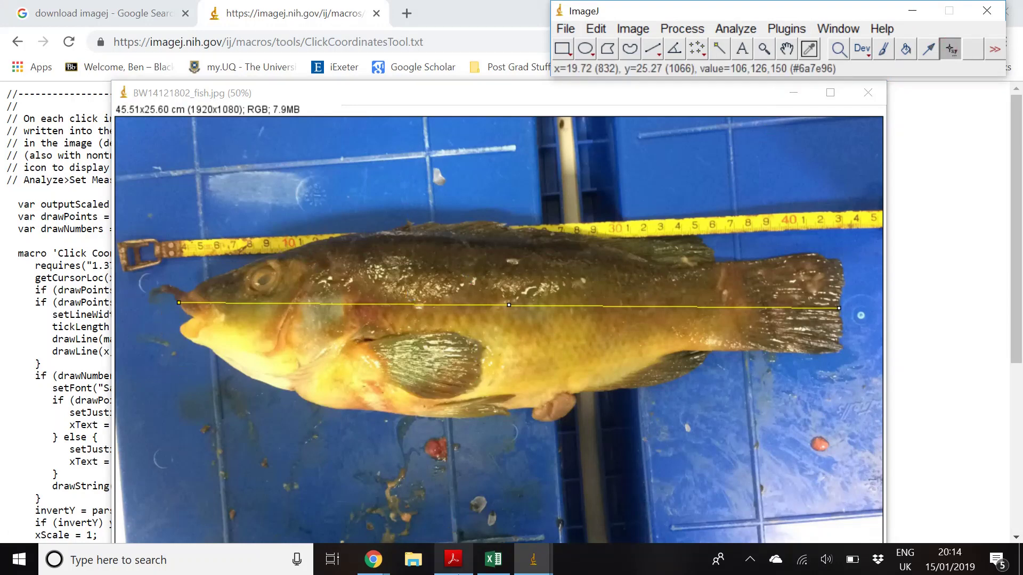
pyautogui.click(453, 559)
pyautogui.moveTo(972, 175); pyautogui.dragTo(936, 498)
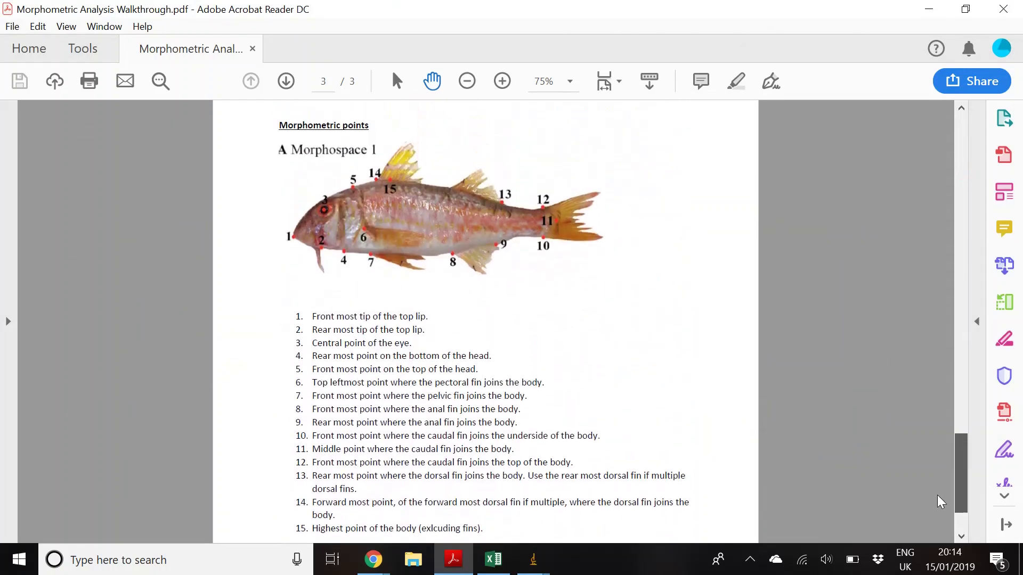
pyautogui.click(937, 10)
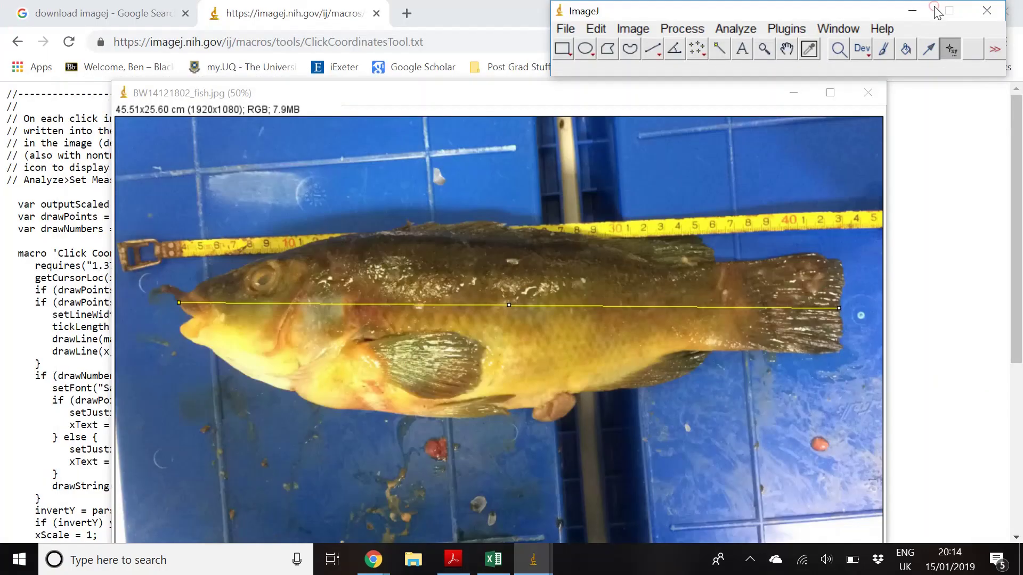
# Record the coordinates of the 15 morphometric landmarks on the fish in order, from the top lip to the highest body point.
pyautogui.click(178, 302)
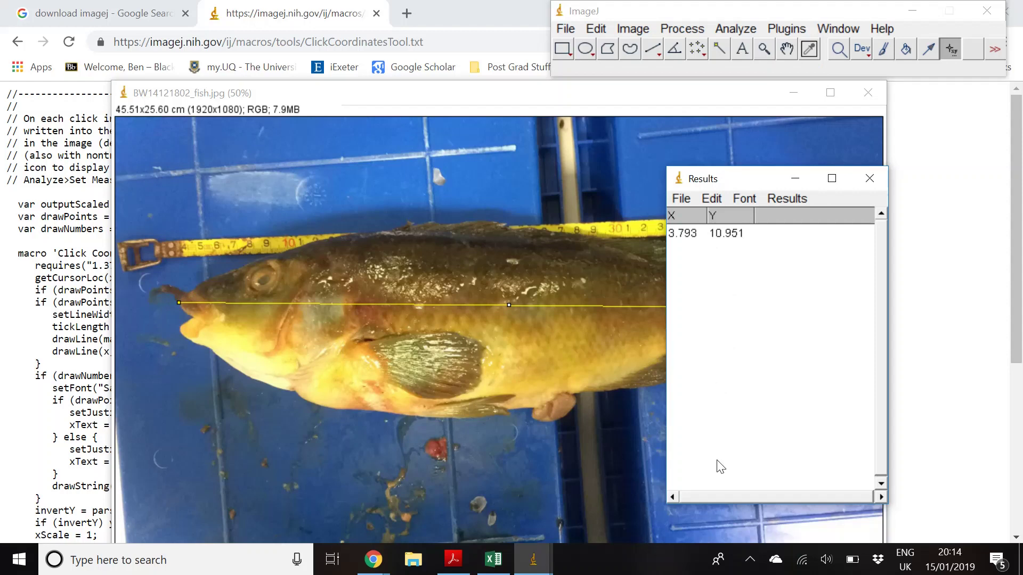
pyautogui.click(193, 317)
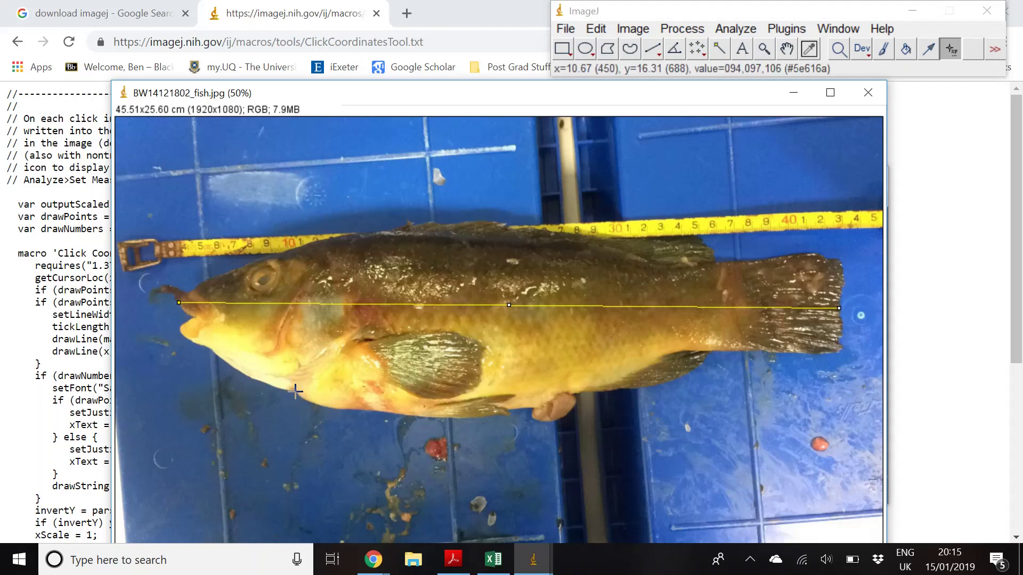
pyautogui.press('+')
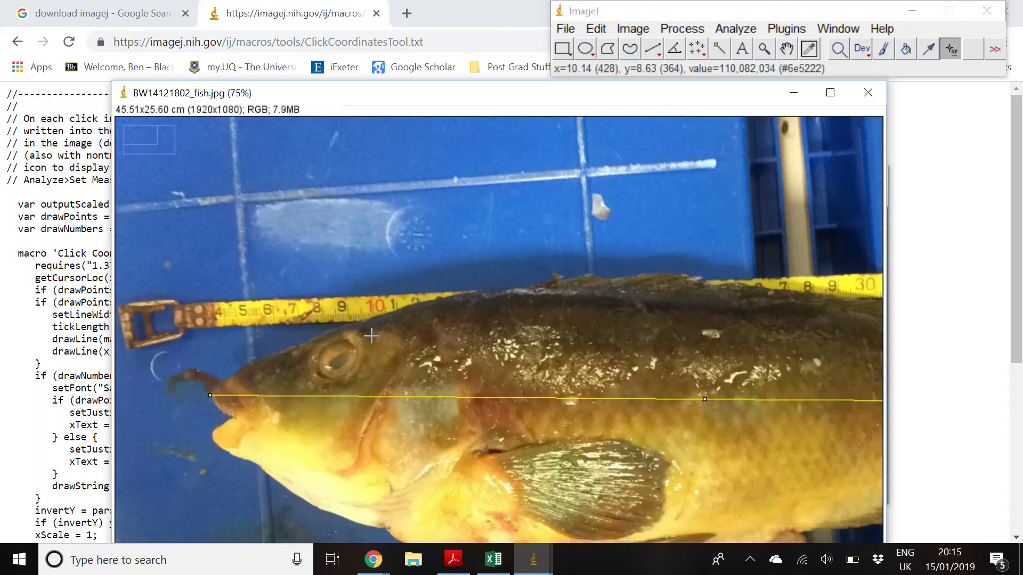
pyautogui.press('-')
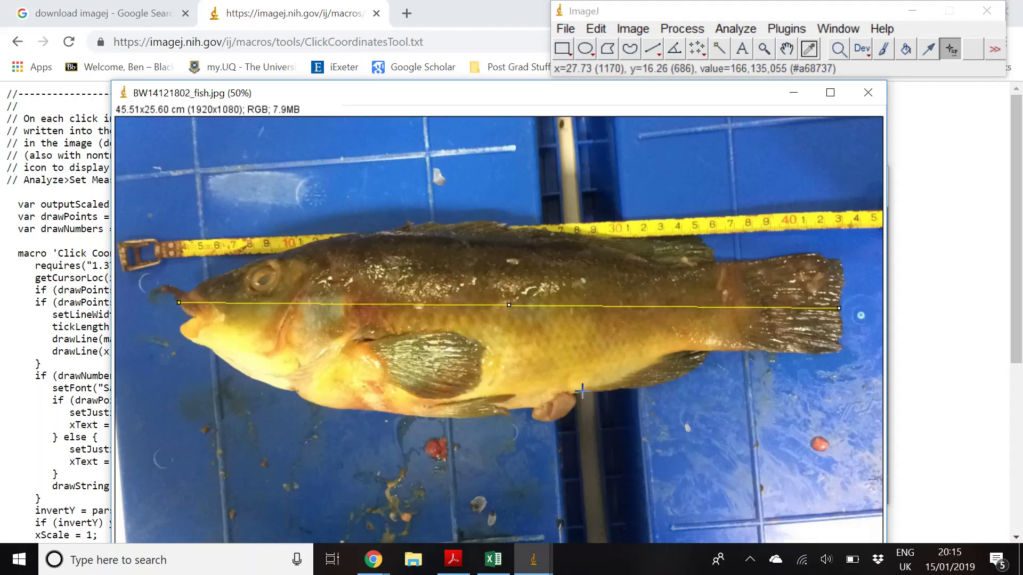
pyautogui.click(664, 354)
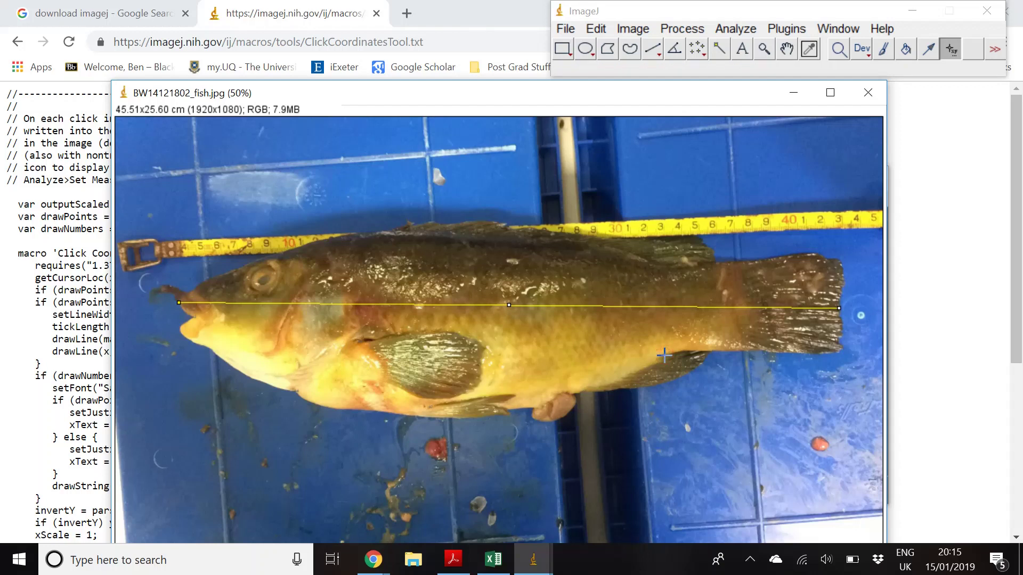
pyautogui.click(746, 336)
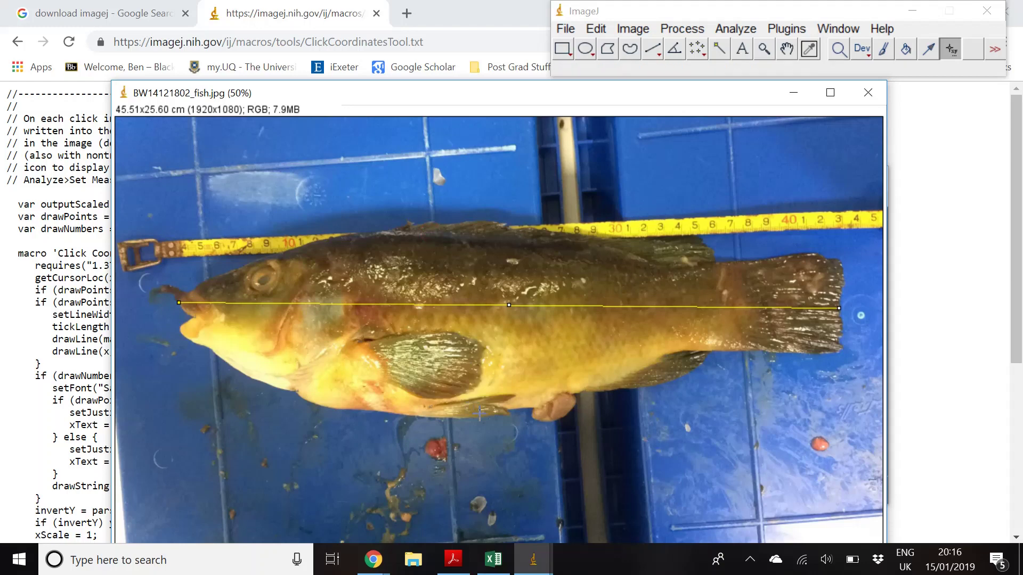
# Copy all 15 coordinate pairs from the Results window into the X and Y columns starting at D2 in Excel and save the workbook.
pyautogui.click(533, 560)
pyautogui.click(673, 486)
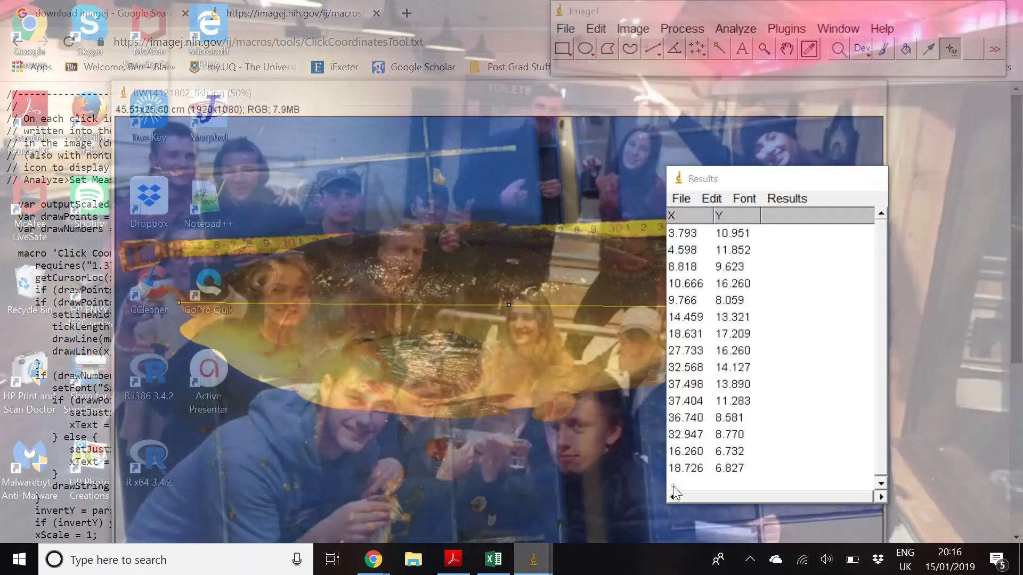
pyautogui.moveTo(694, 236); pyautogui.dragTo(710, 471)
pyautogui.hotkey('ctrl', 'c')
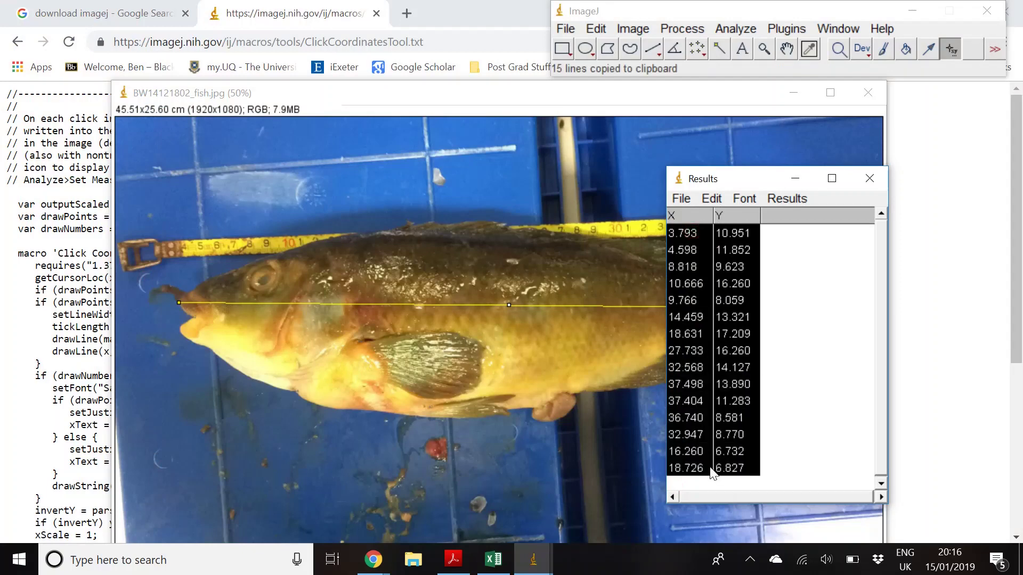
pyautogui.click(500, 557)
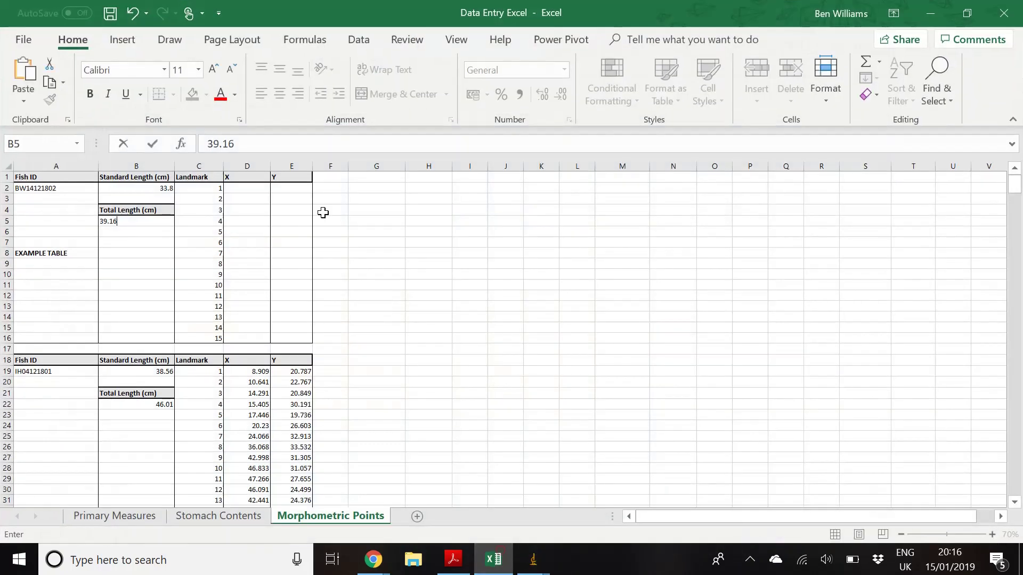
pyautogui.click(250, 189)
pyautogui.hotkey('ctrl', 'v')
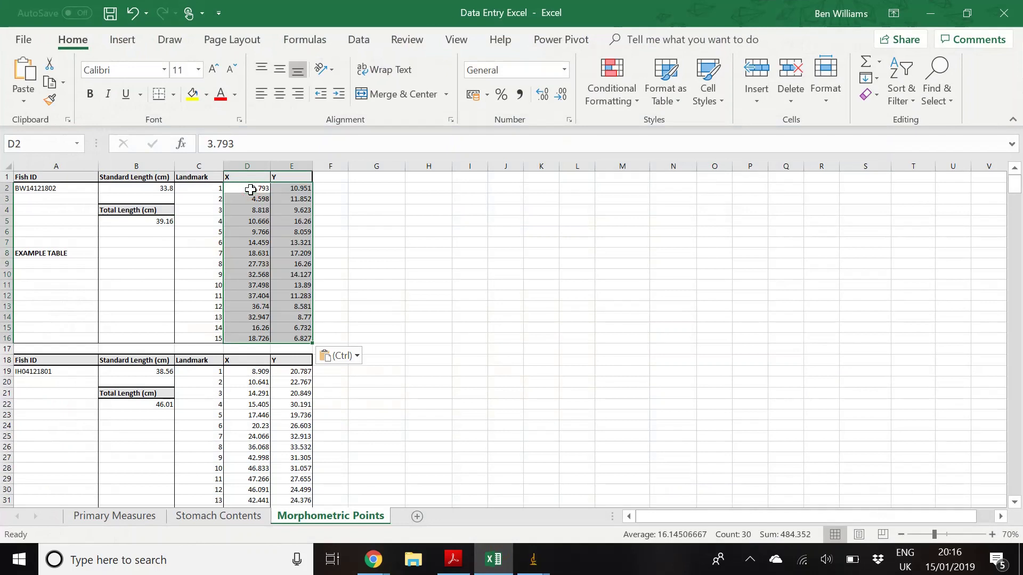
pyautogui.click(334, 251)
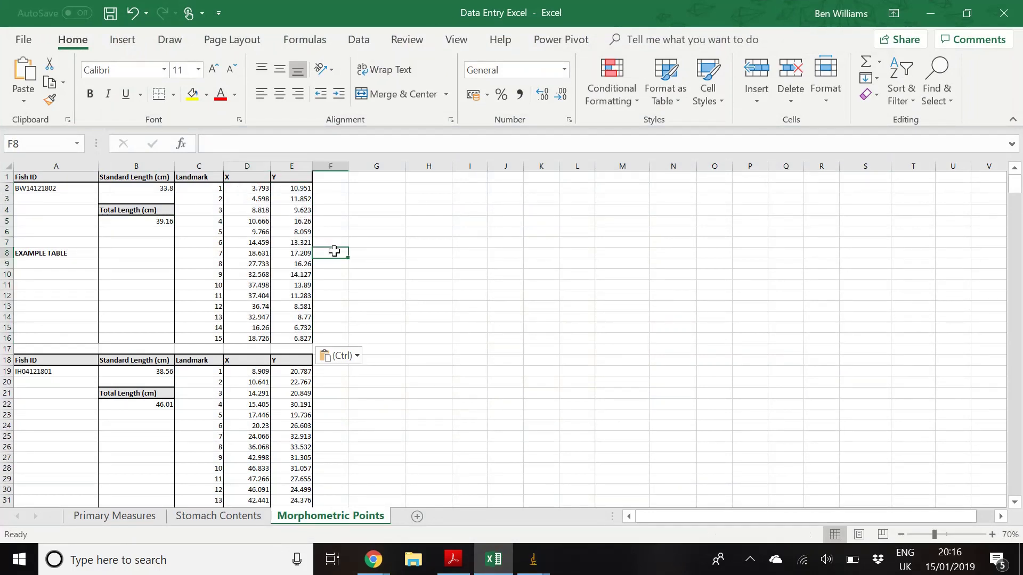
pyautogui.click(110, 13)
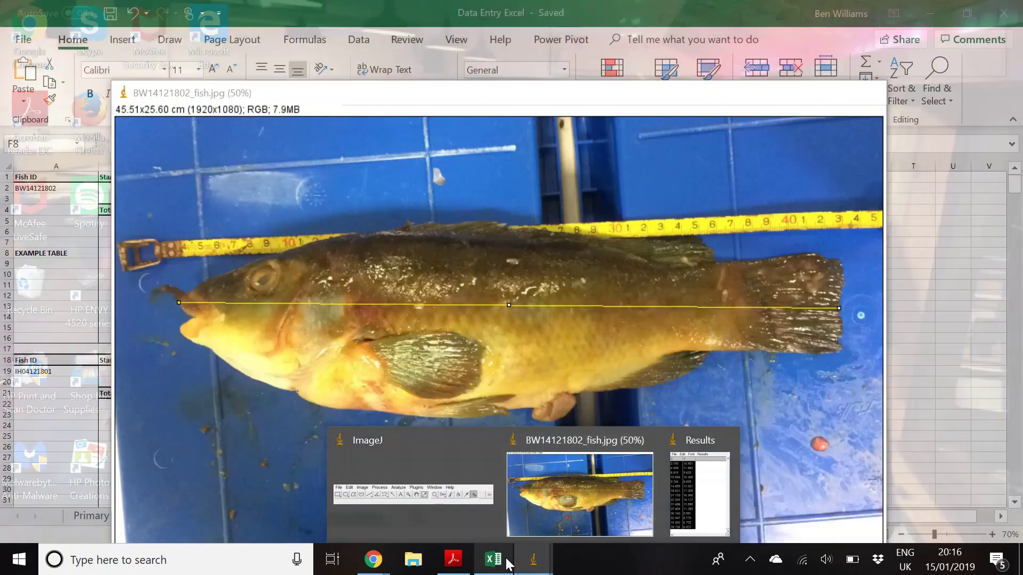
# Return to ImageJ and close the Results window and the BW14121802_fish image without saving either.
pyautogui.hotkey('alt', 'Tab')
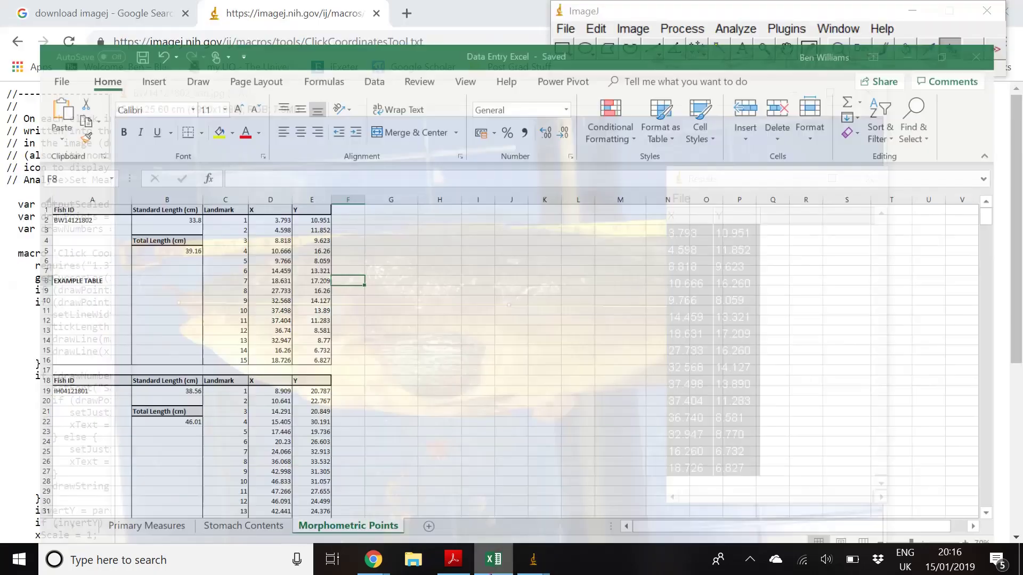
pyautogui.click(869, 179)
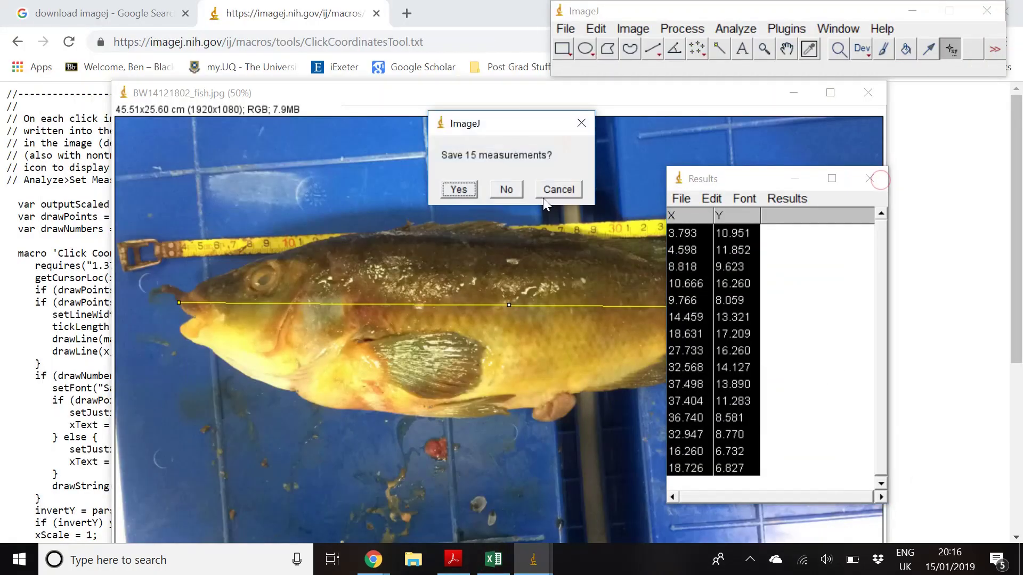
pyautogui.click(506, 188)
pyautogui.click(880, 93)
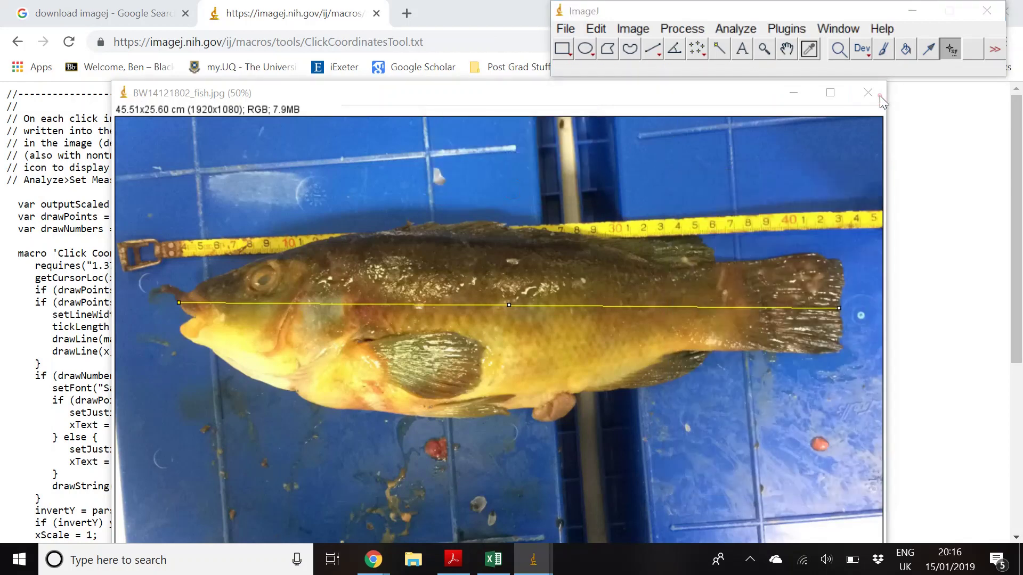
pyautogui.click(516, 195)
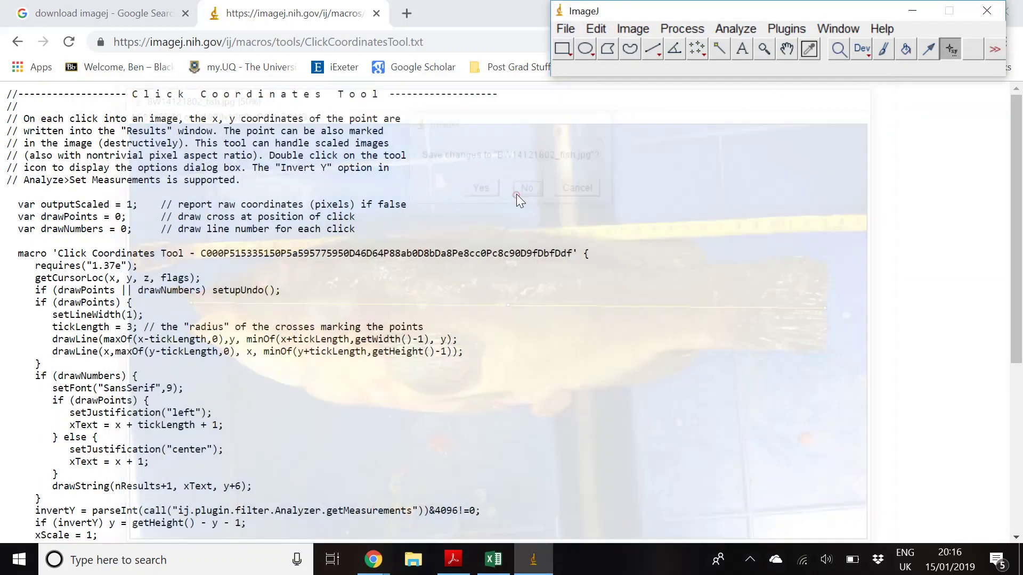
# Open the image BW14121801_fish and activate the straight line tool.
pyautogui.click(570, 27)
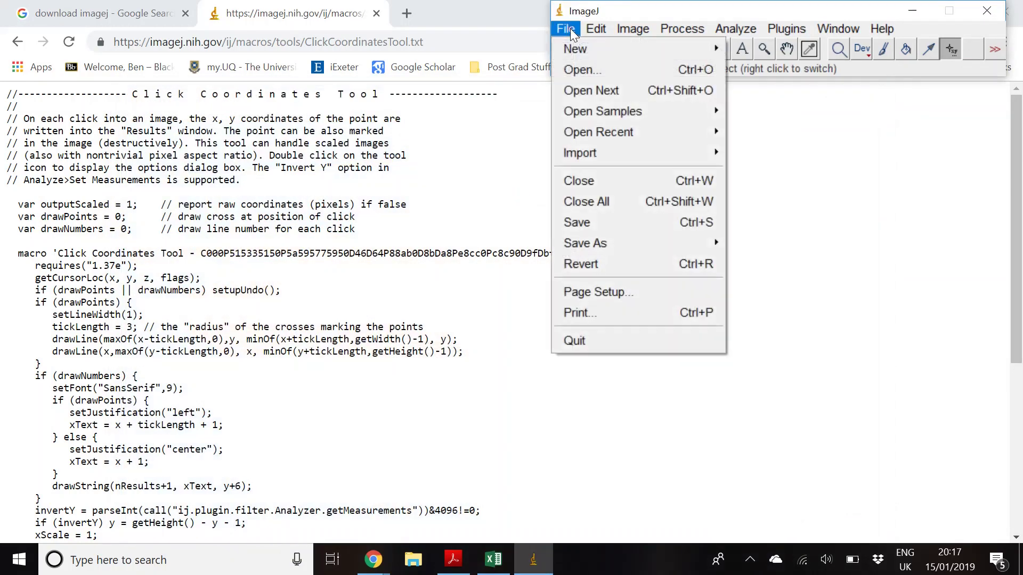
pyautogui.click(578, 66)
pyautogui.doubleClick(514, 120)
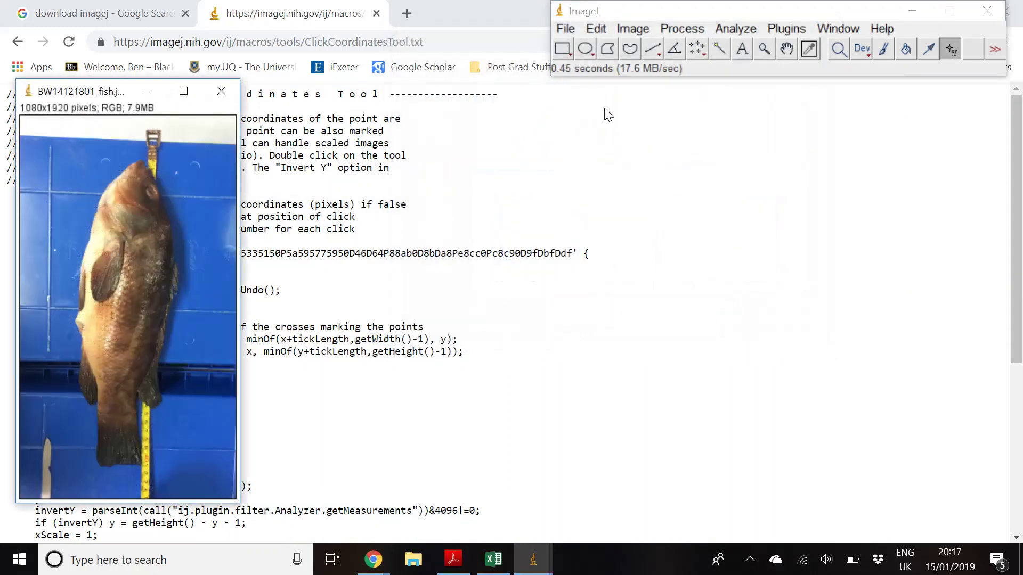
pyautogui.click(647, 52)
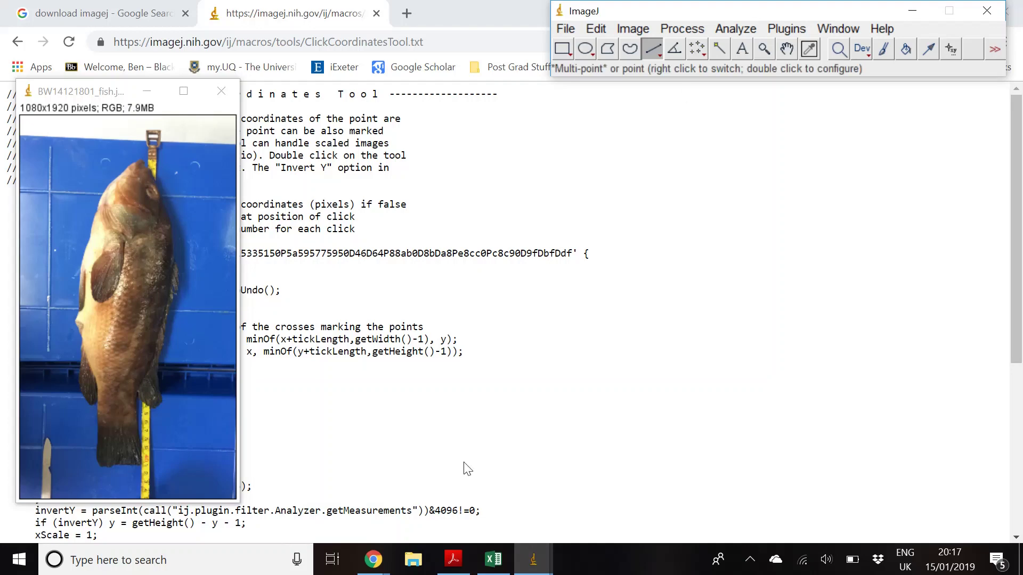
# Review the beginning of the morphometric analysis walkthrough PDF.
pyautogui.click(453, 559)
pyautogui.moveTo(963, 458); pyautogui.dragTo(941, 155)
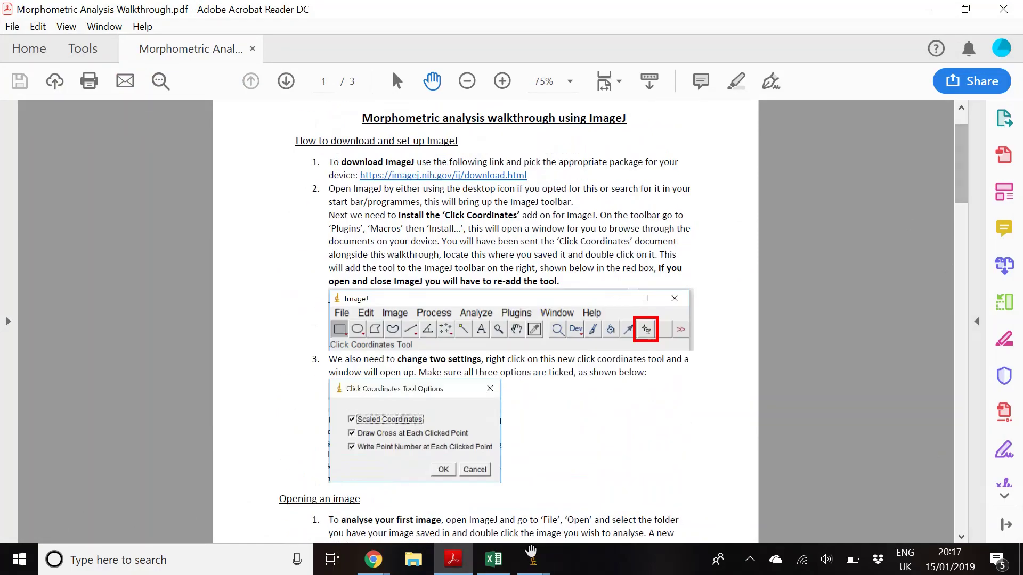